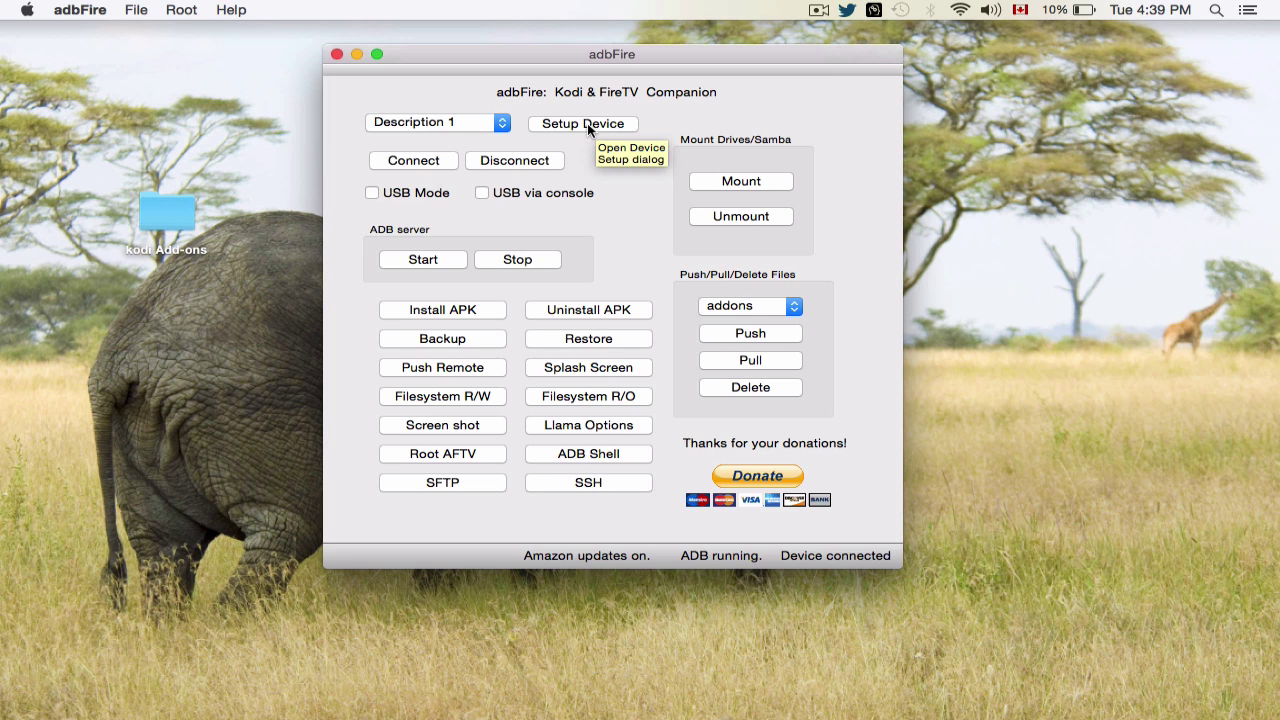
Check that Device Setup targets IP 192.168.0.50 and save the device settings
left_click(587, 123)
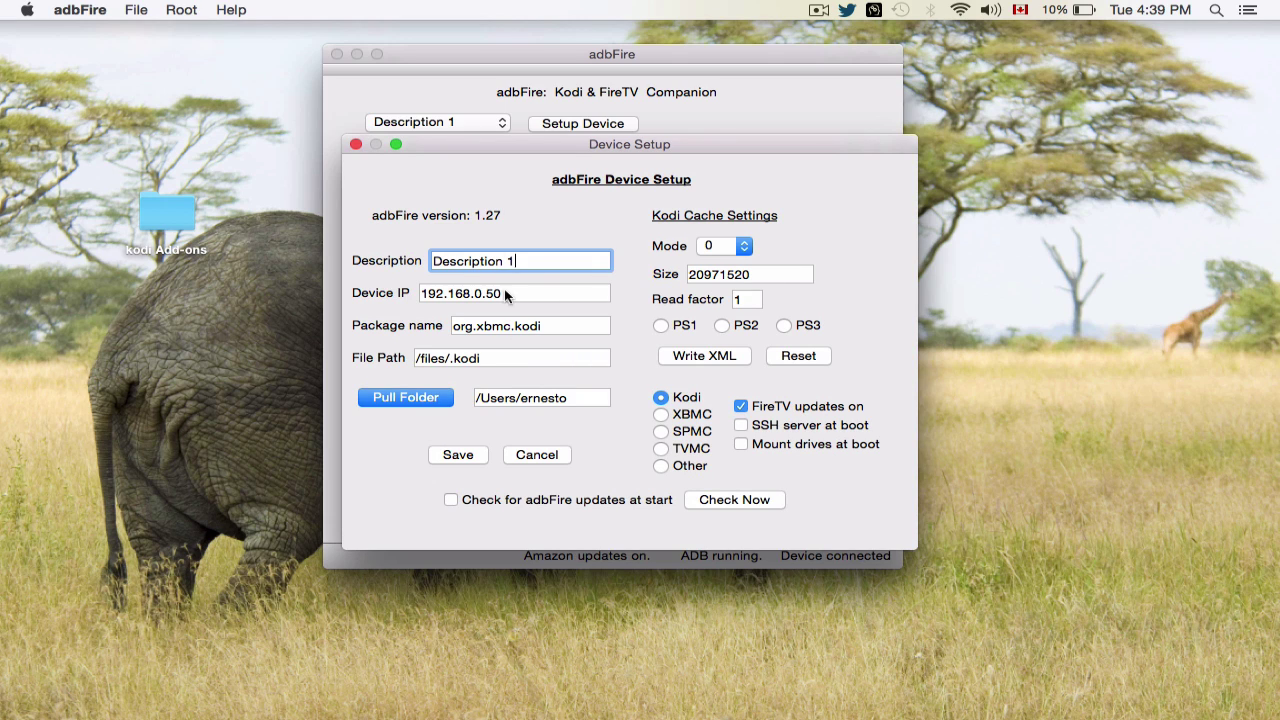
left_click_drag(529, 296, 409, 295)
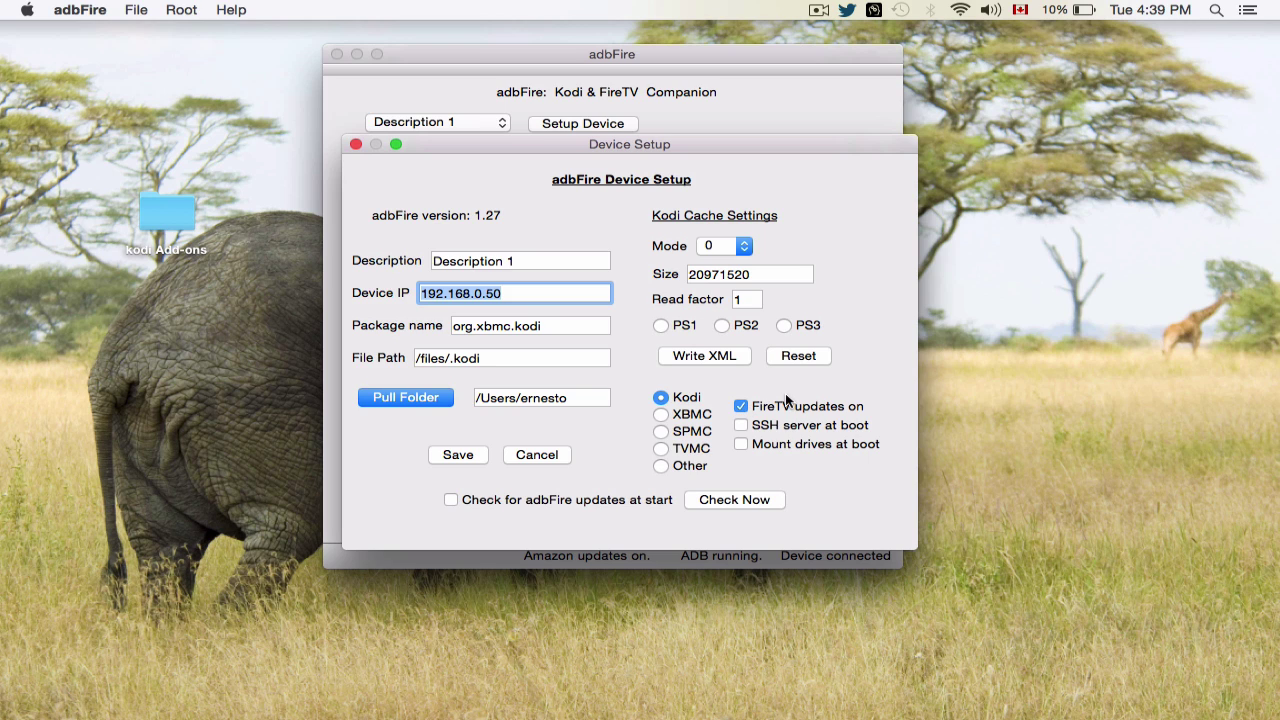
left_click(458, 455)
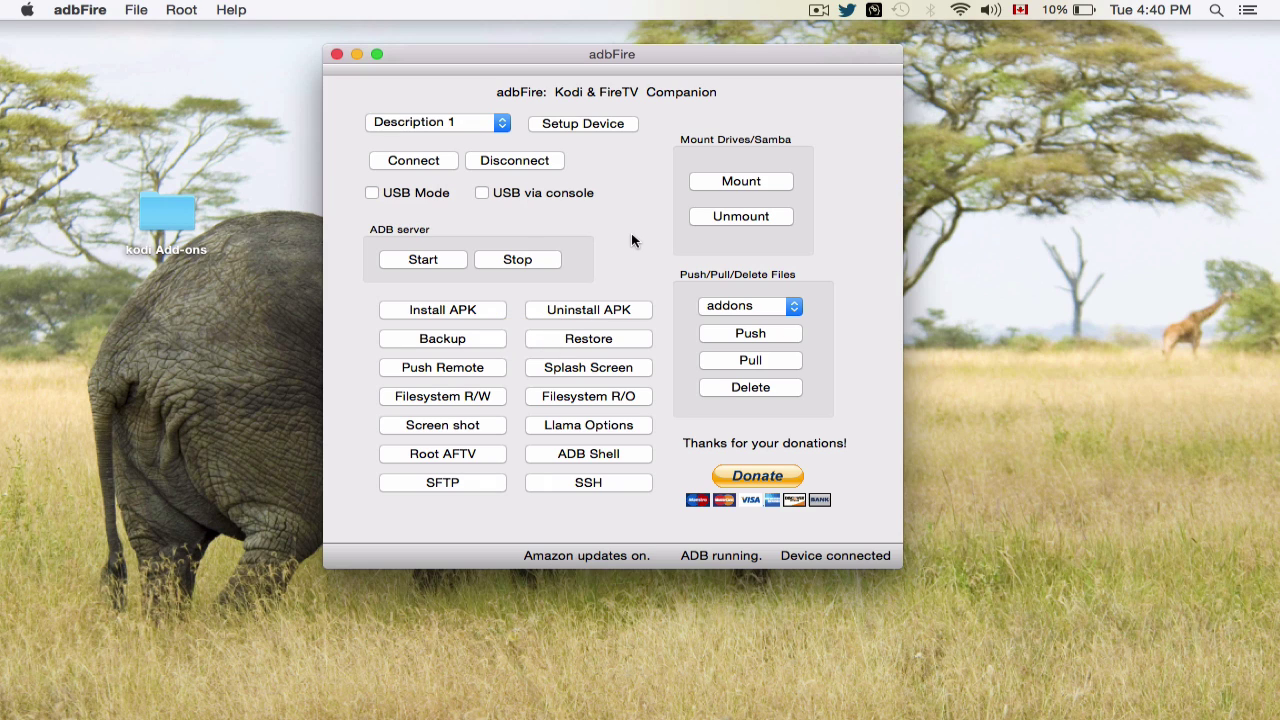
Install the com.teamviewer.quicksupport apk from the kodi Add-ons folder onto the Fire TV
left_click(456, 310)
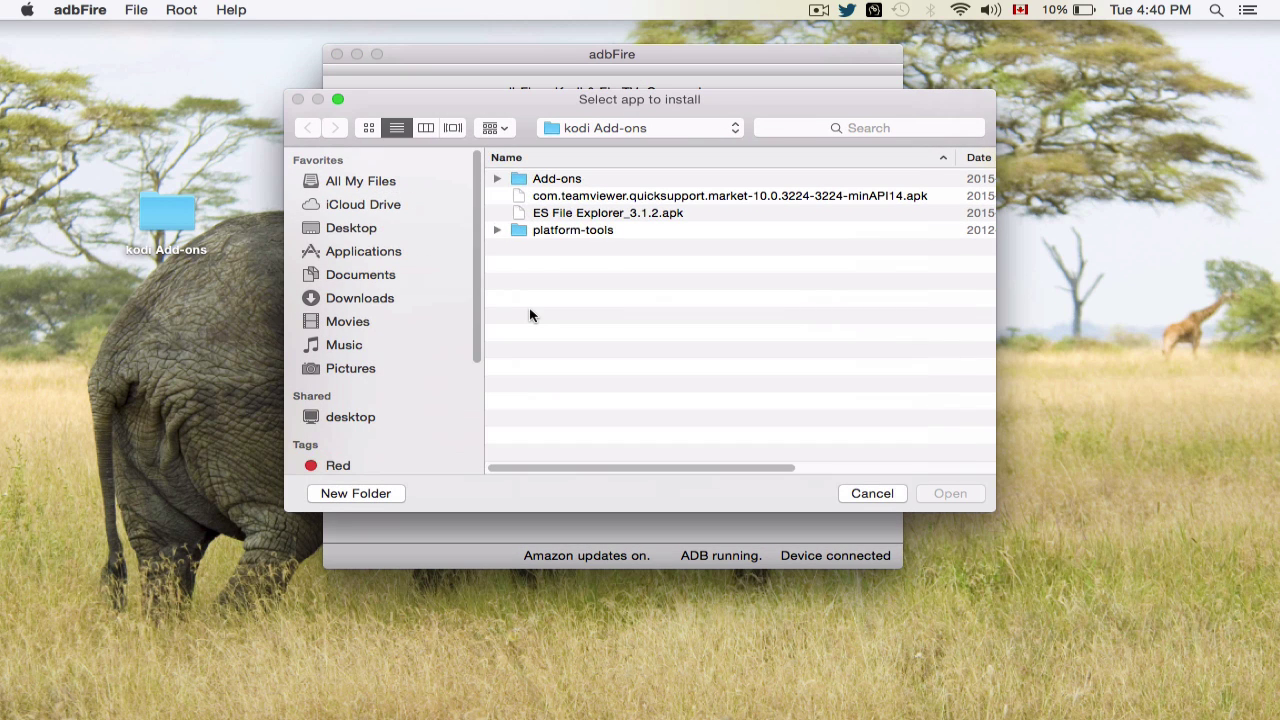
left_click(615, 197)
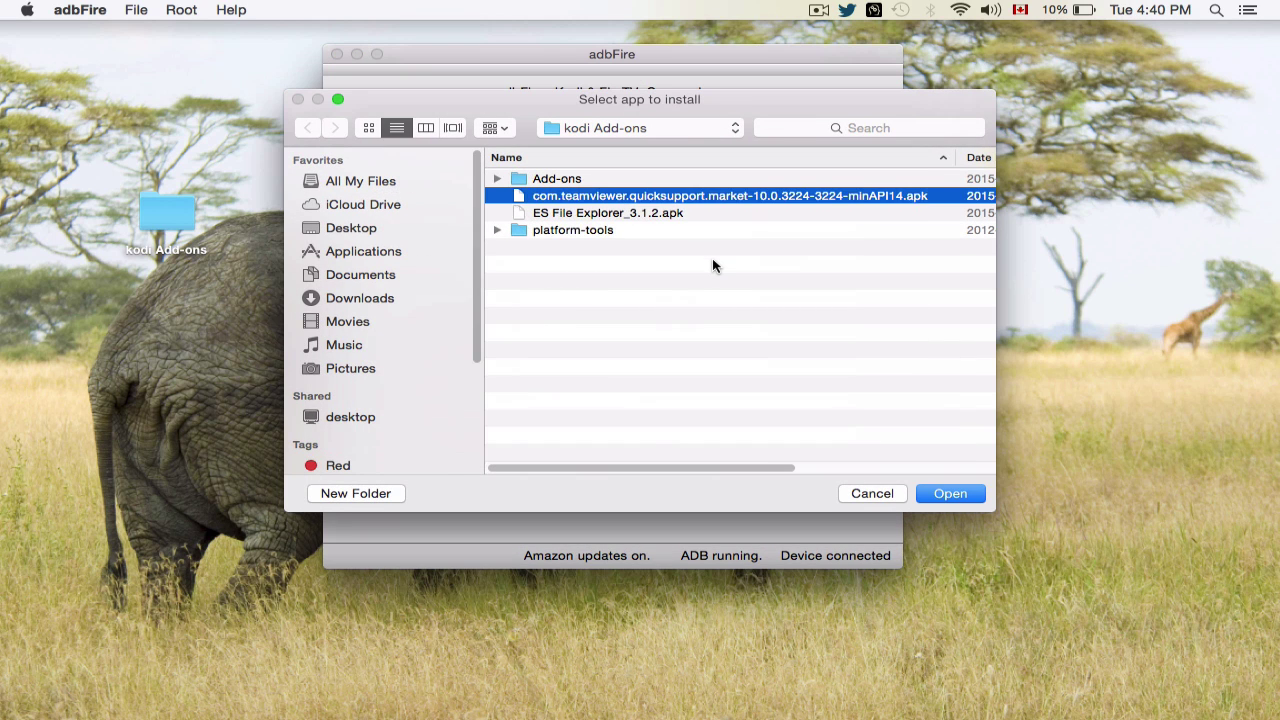
left_click(872, 493)
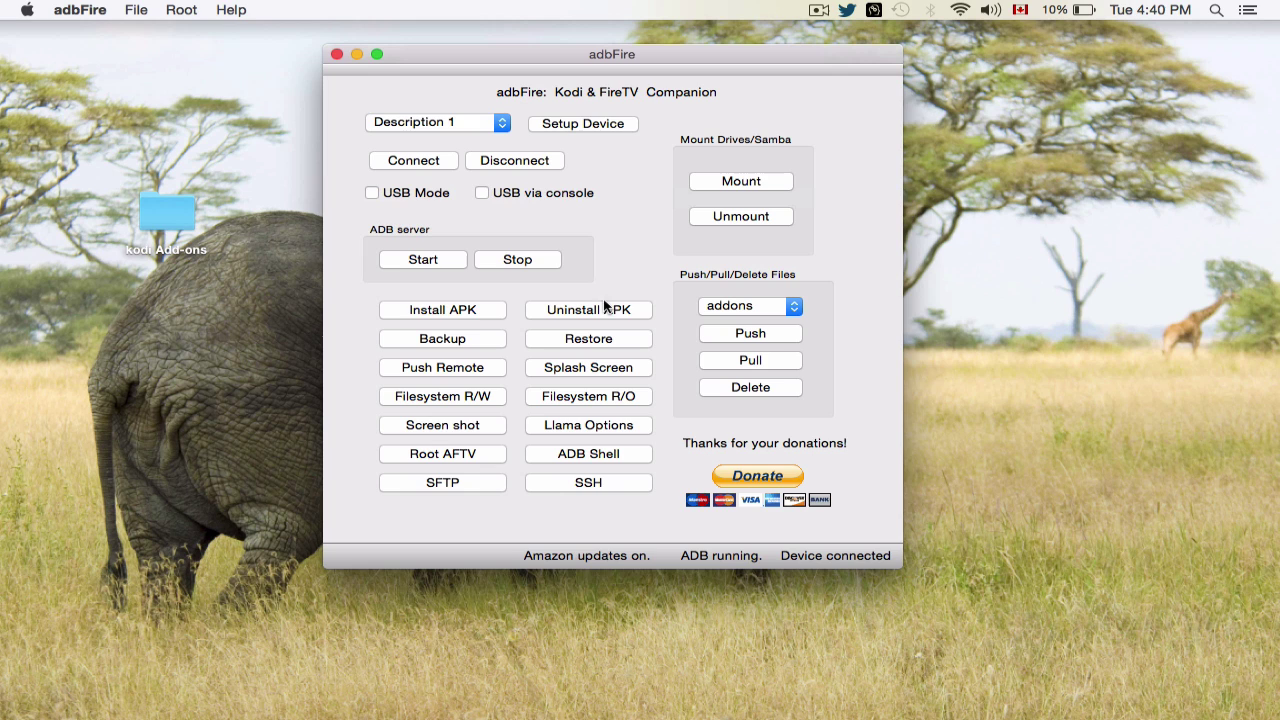
left_click(460, 308)
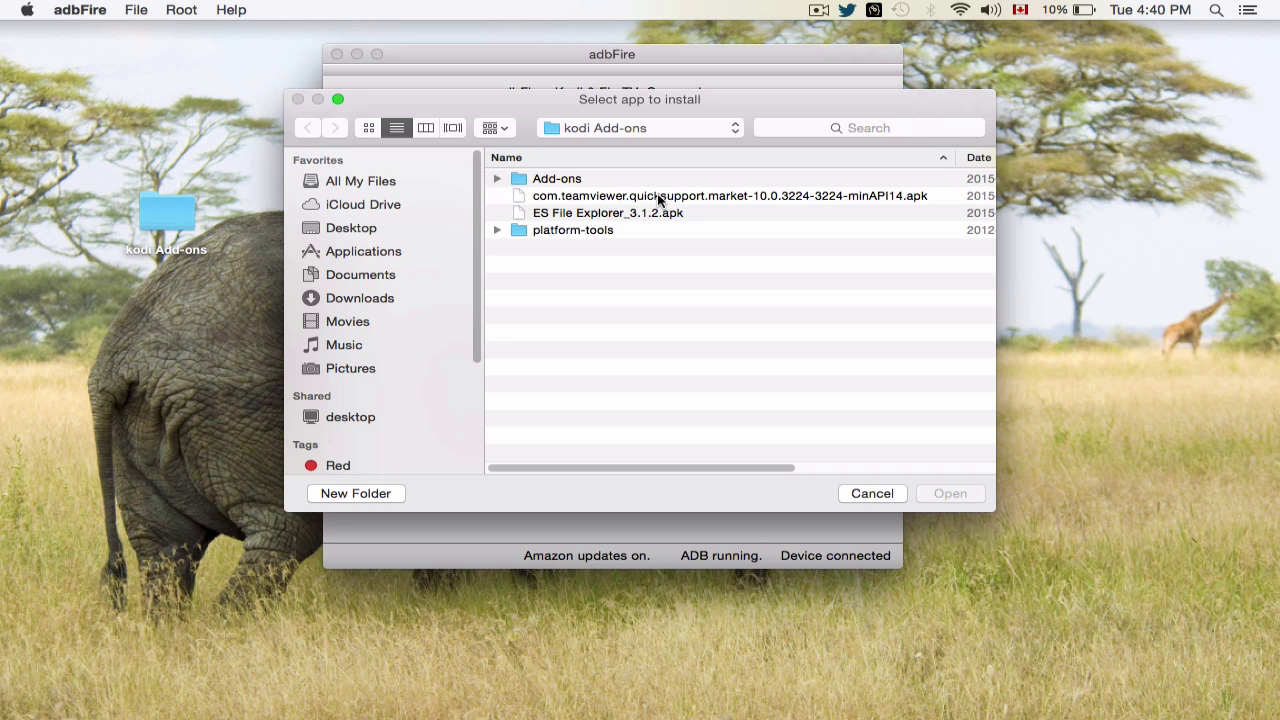
left_click(658, 198)
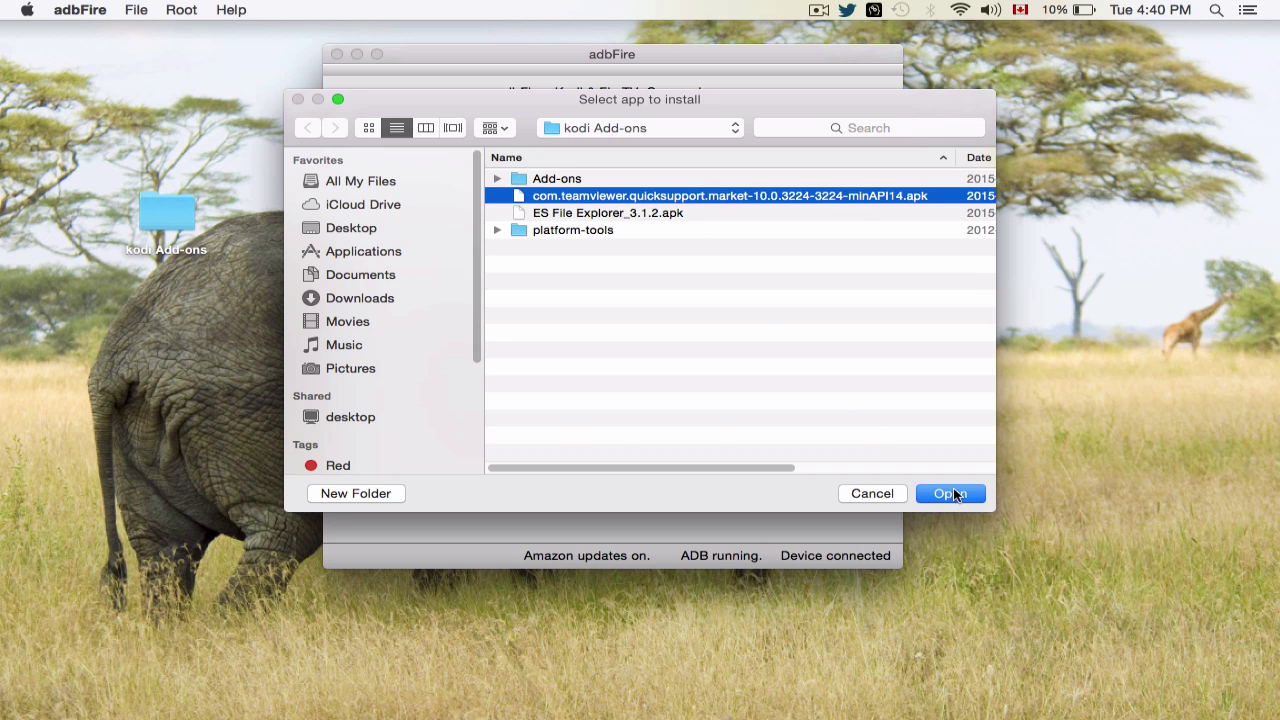
left_click(953, 493)
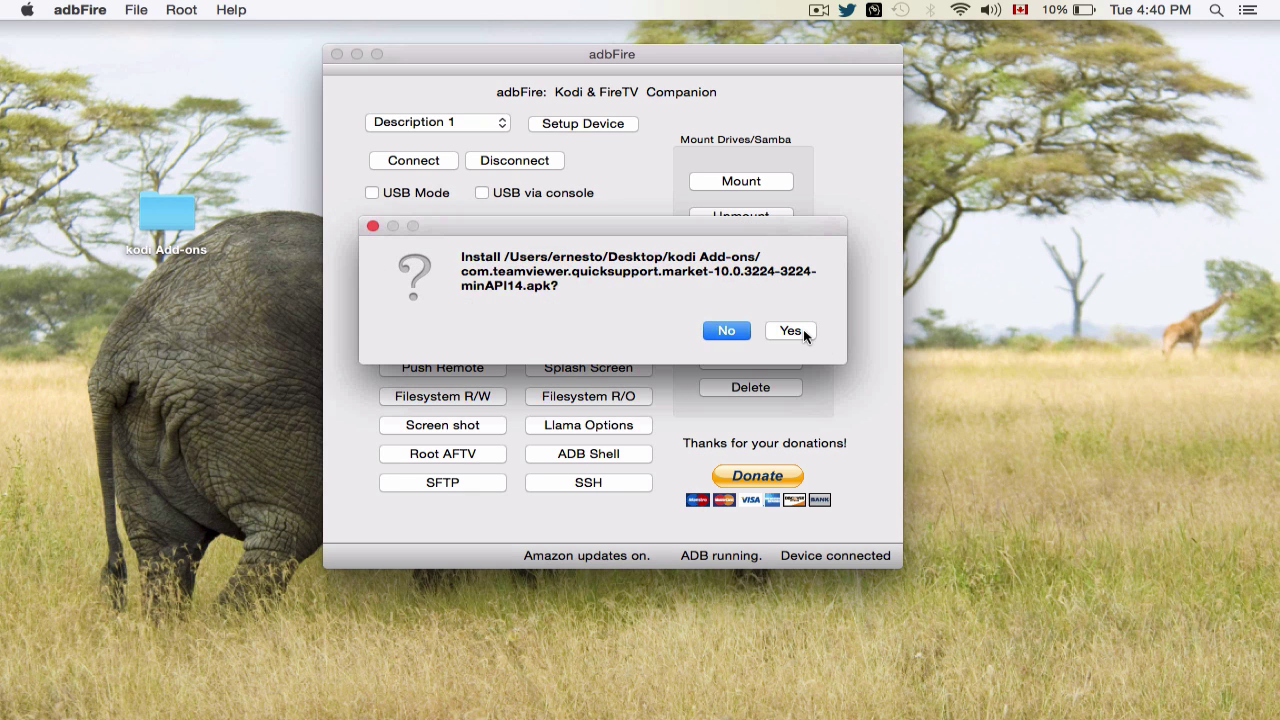
left_click(790, 331)
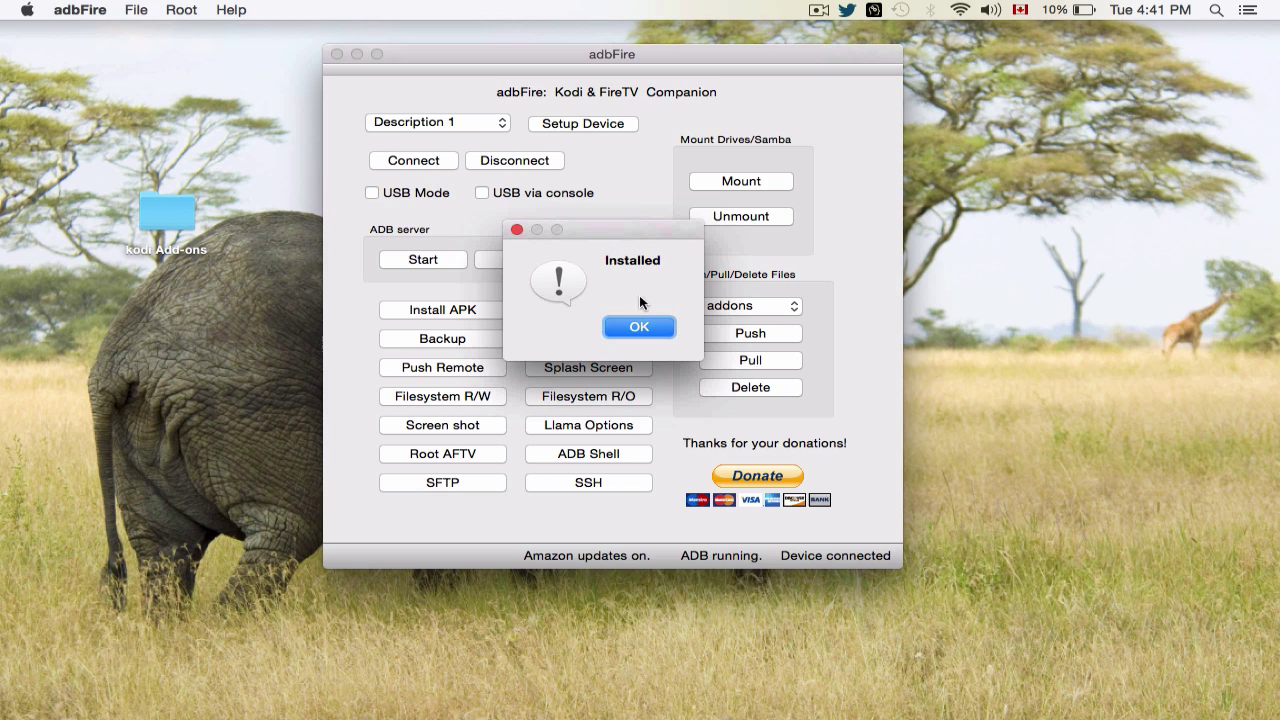
Dismiss the QuickSupport Installed alert with OK
left_click(640, 328)
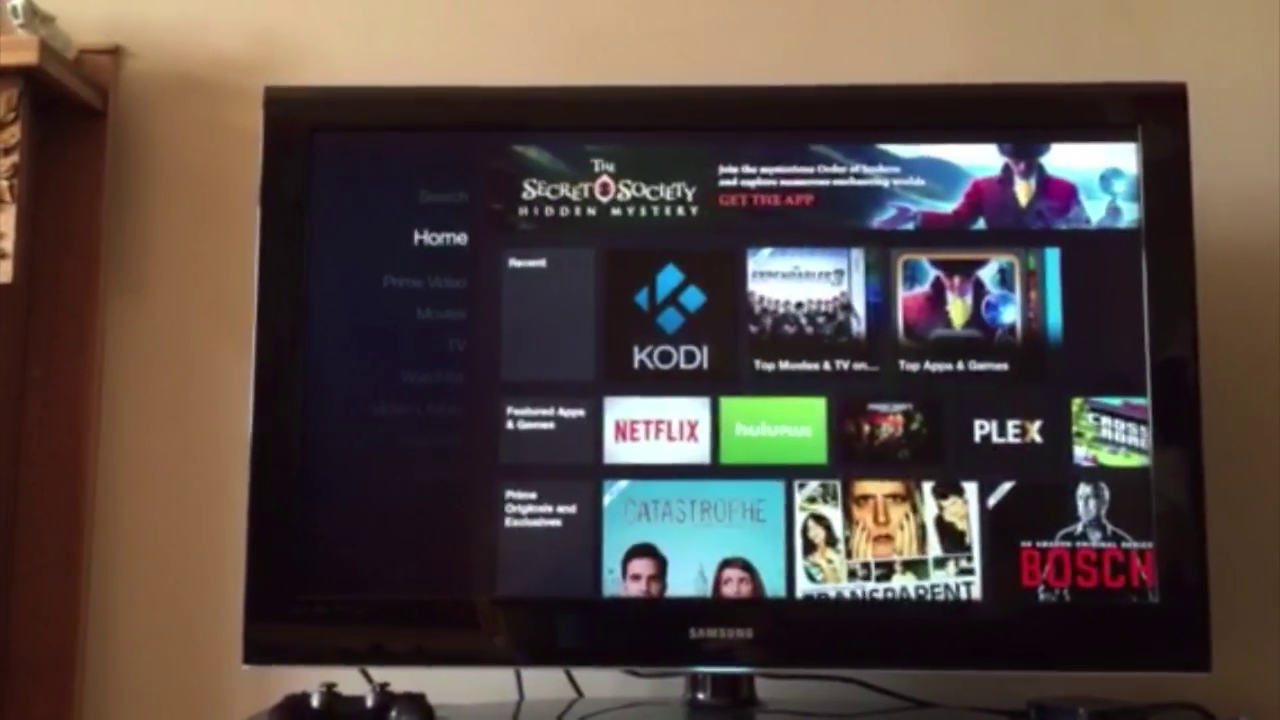
Move from the Fire TV home screen to Settings and open Applications
key("Right")
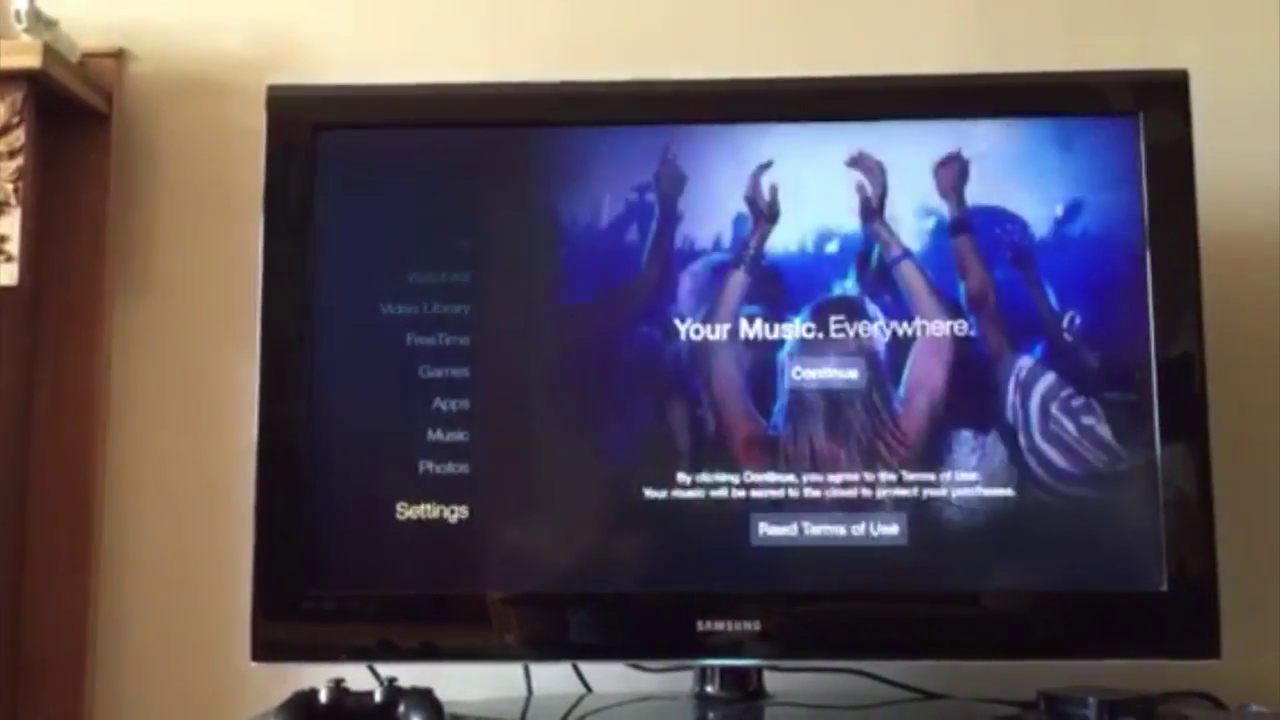
key("Right")
key("Right")
key("Right")
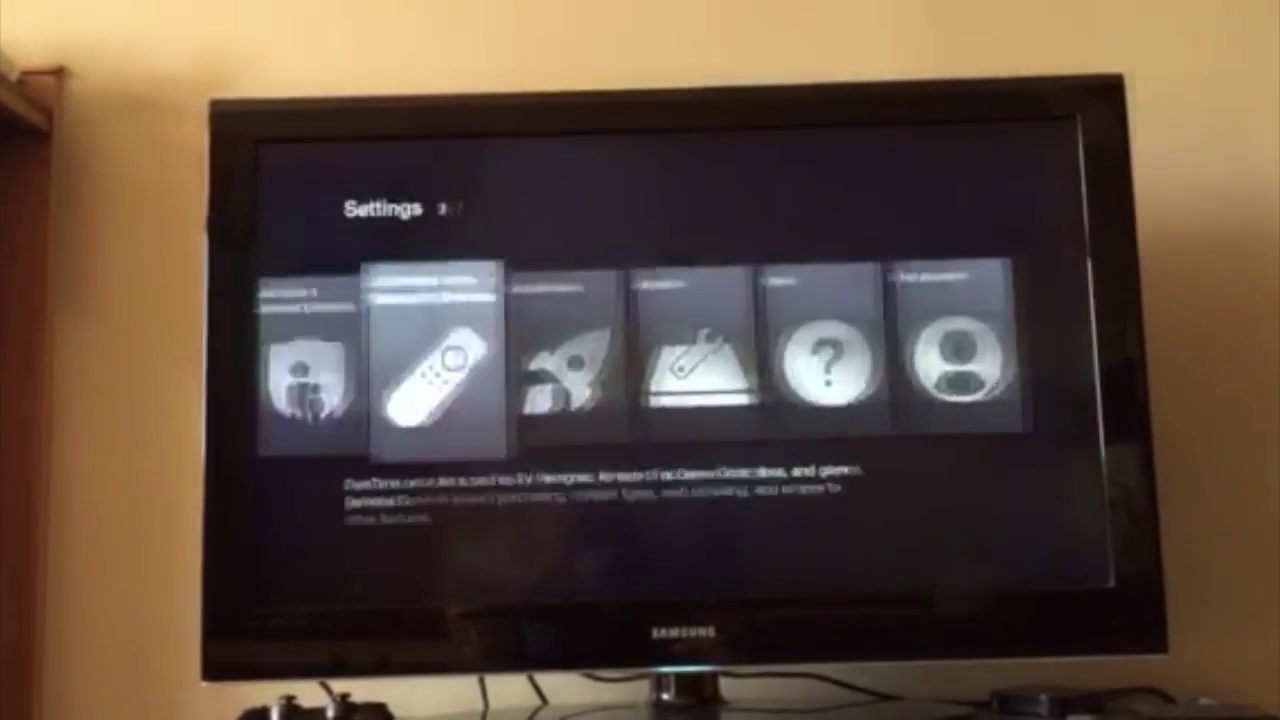
key("Right")
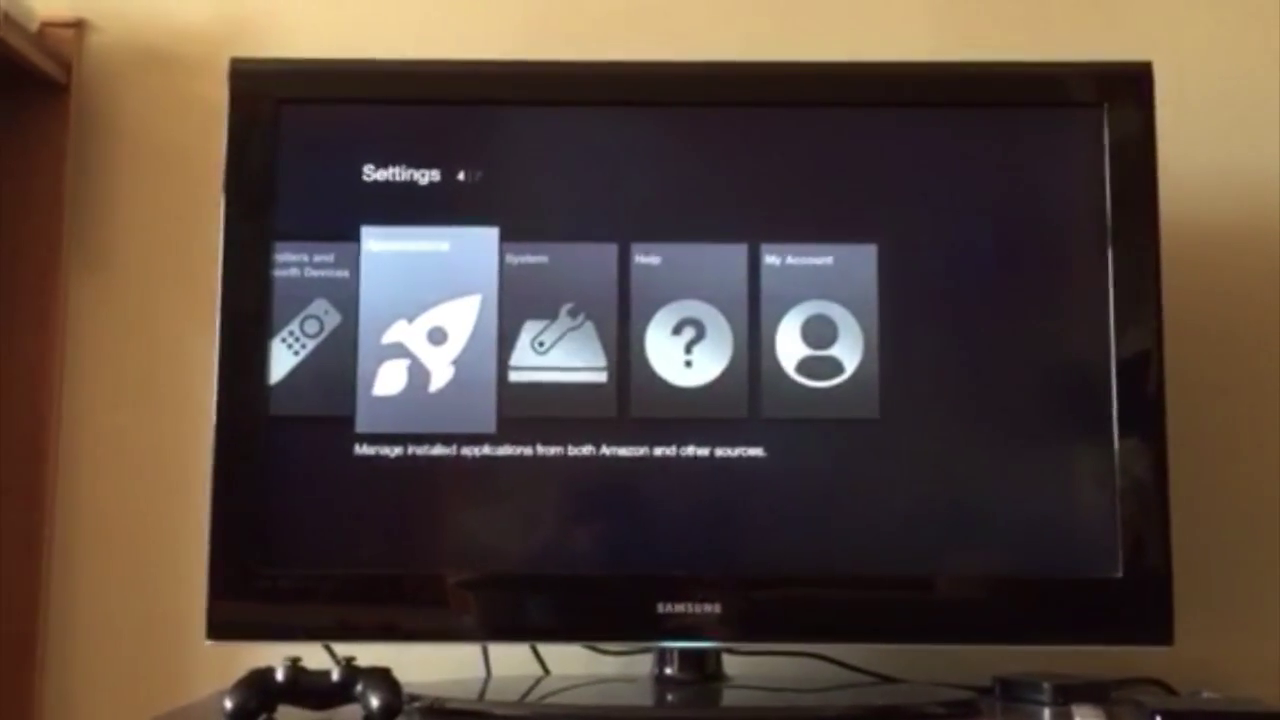
key("Return")
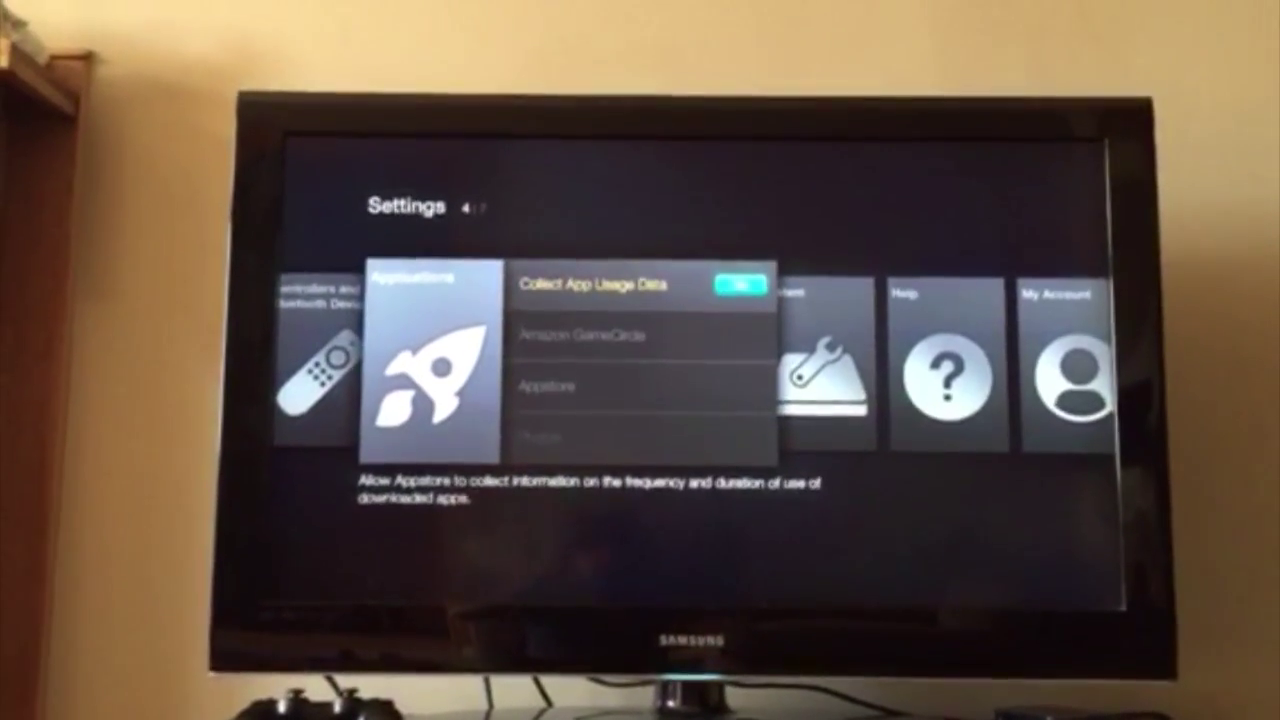
Open Manage Installed Applications and go down the list to QuickSupport
key("Down")
key("Down")
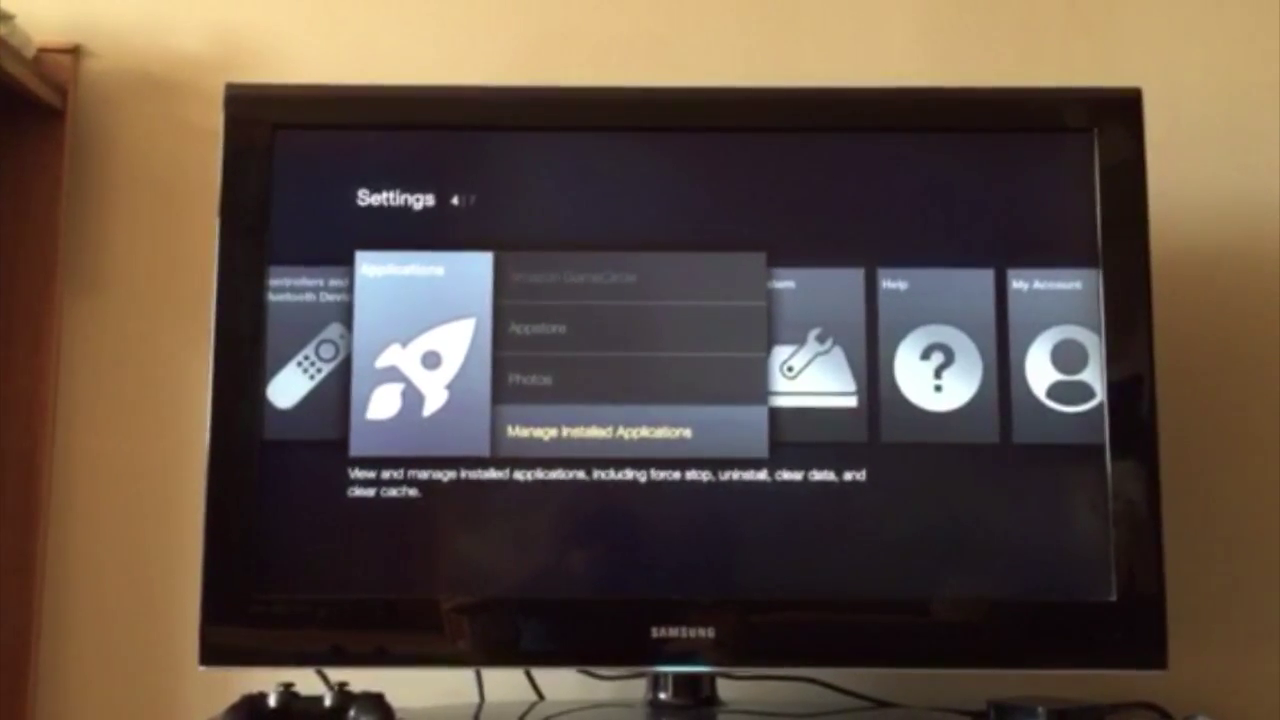
key("Return")
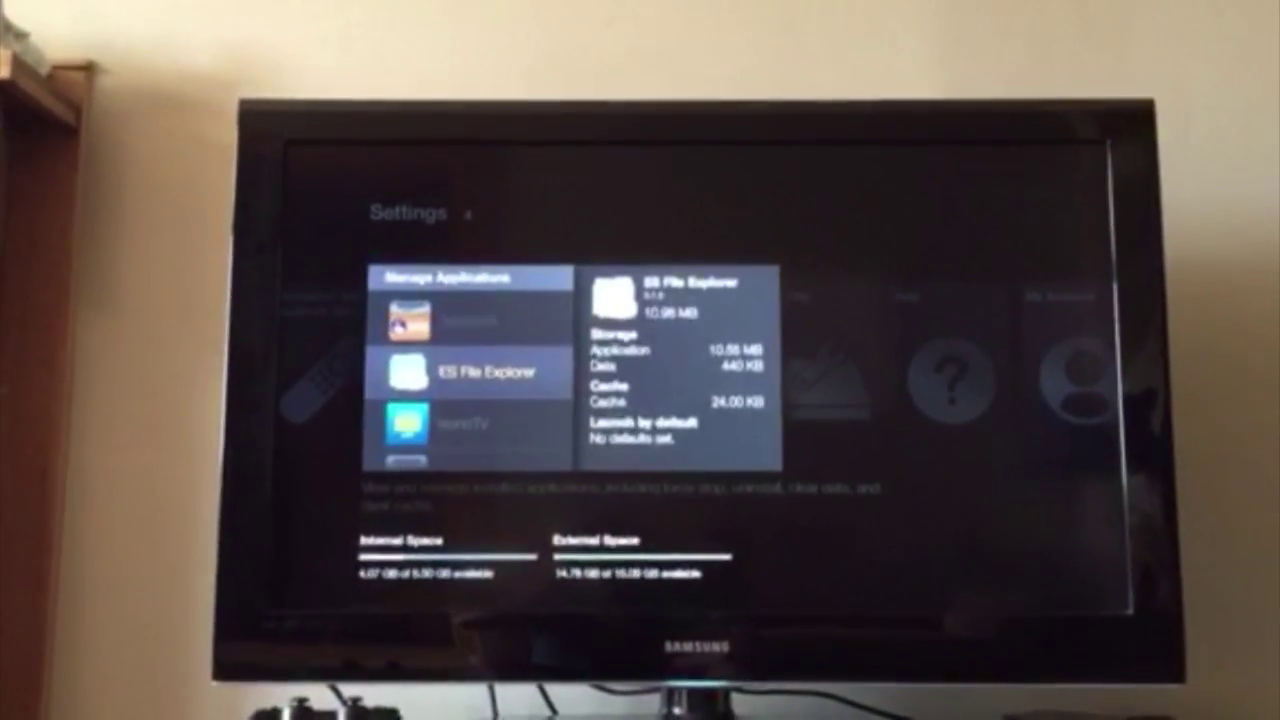
key("Down")
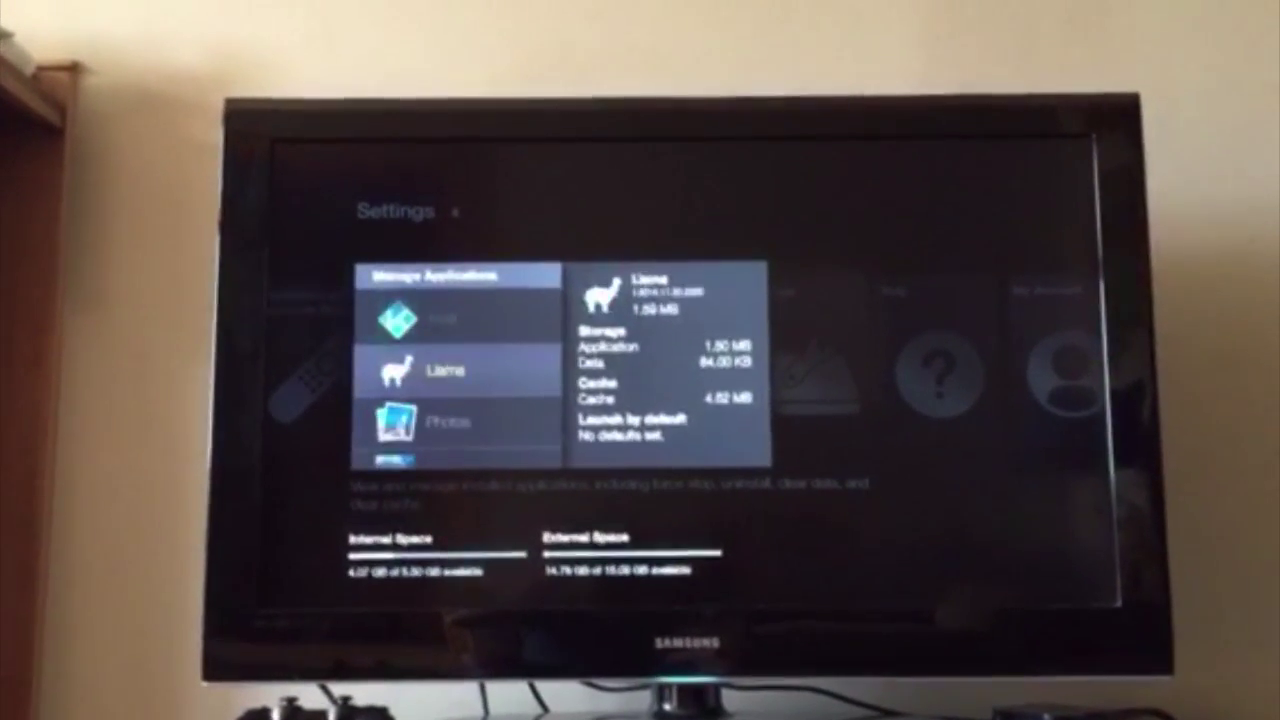
key("Down")
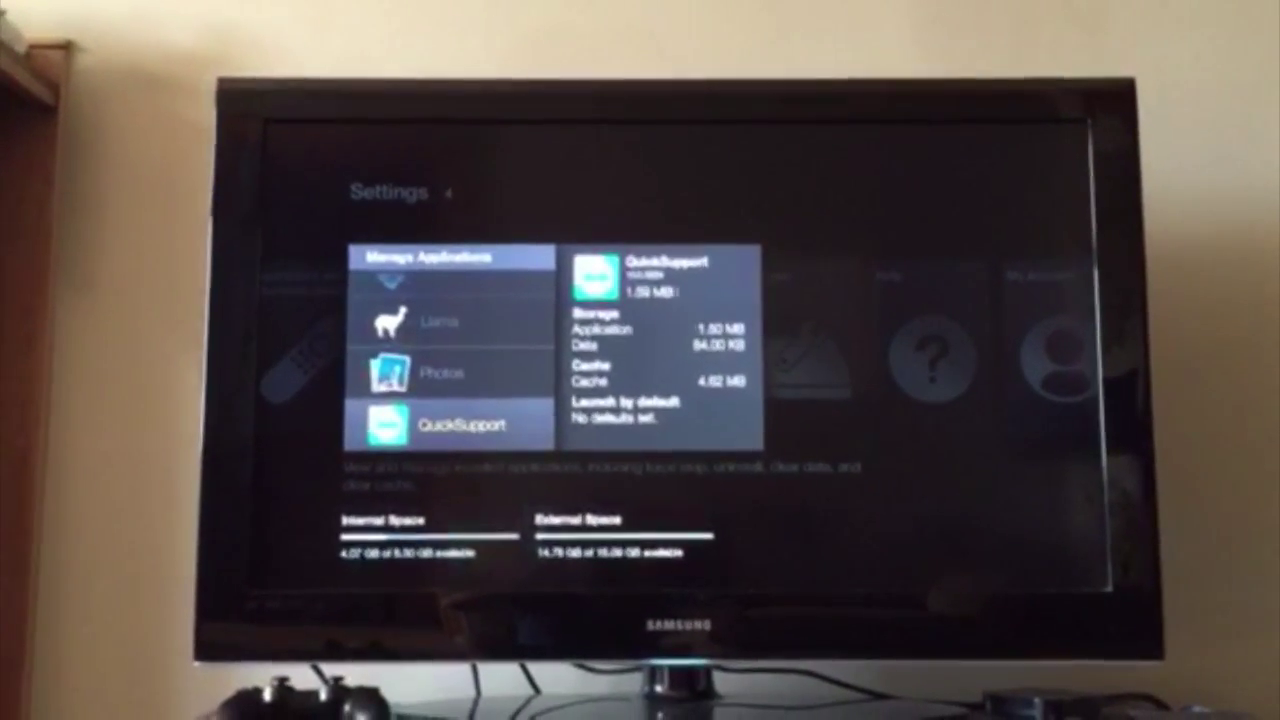
key("Return")
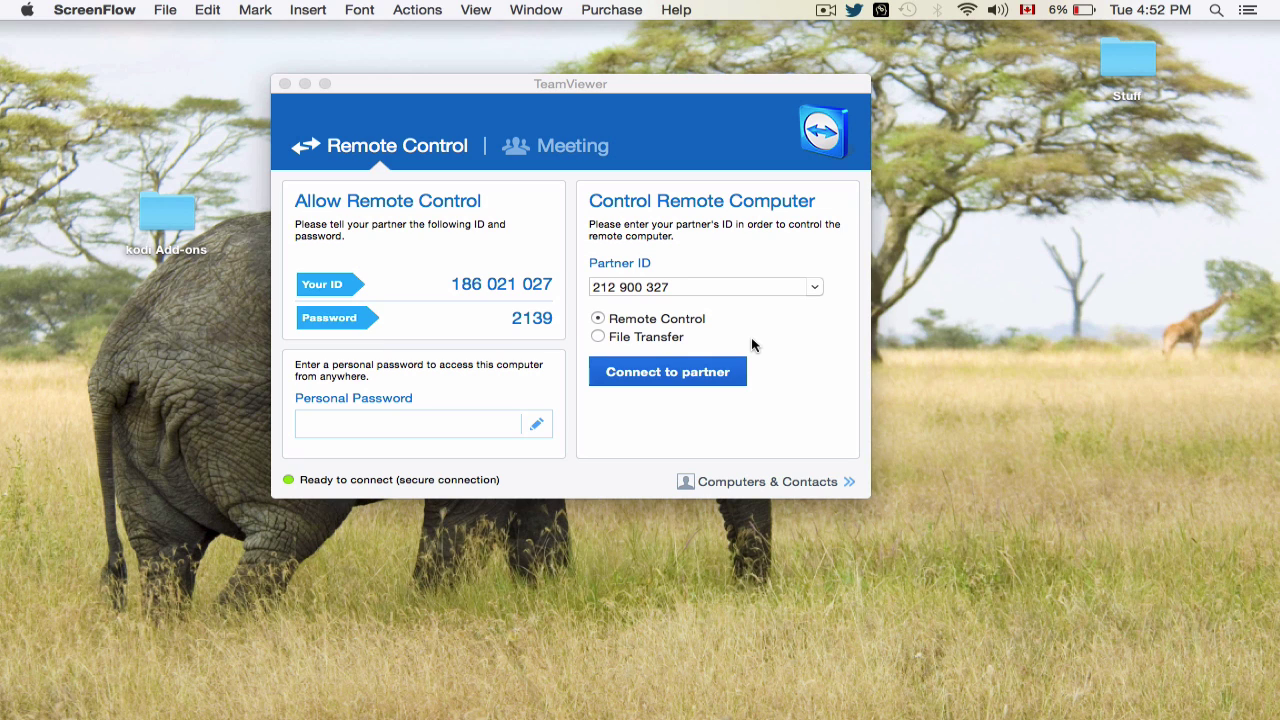
left_click_drag(740, 90, 758, 105)
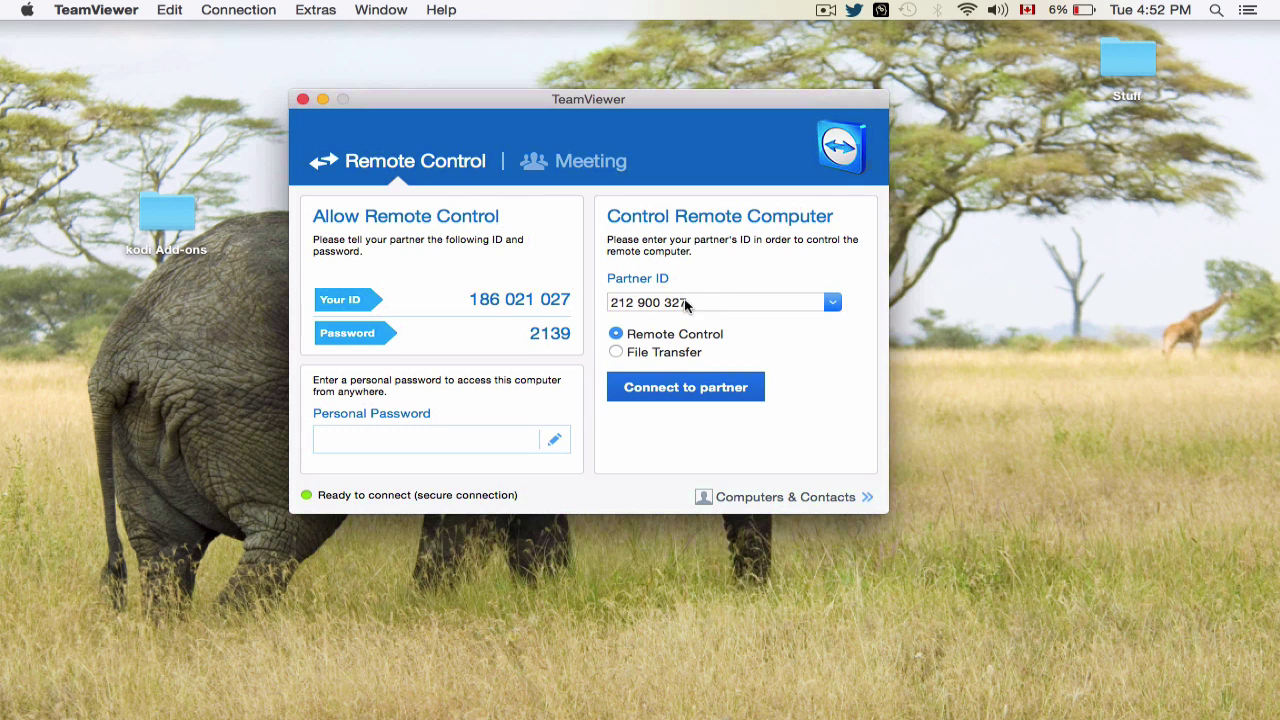
Connect to the Fire TV partner, move the Amazon AFTB window, and start File Transfer
left_click(694, 392)
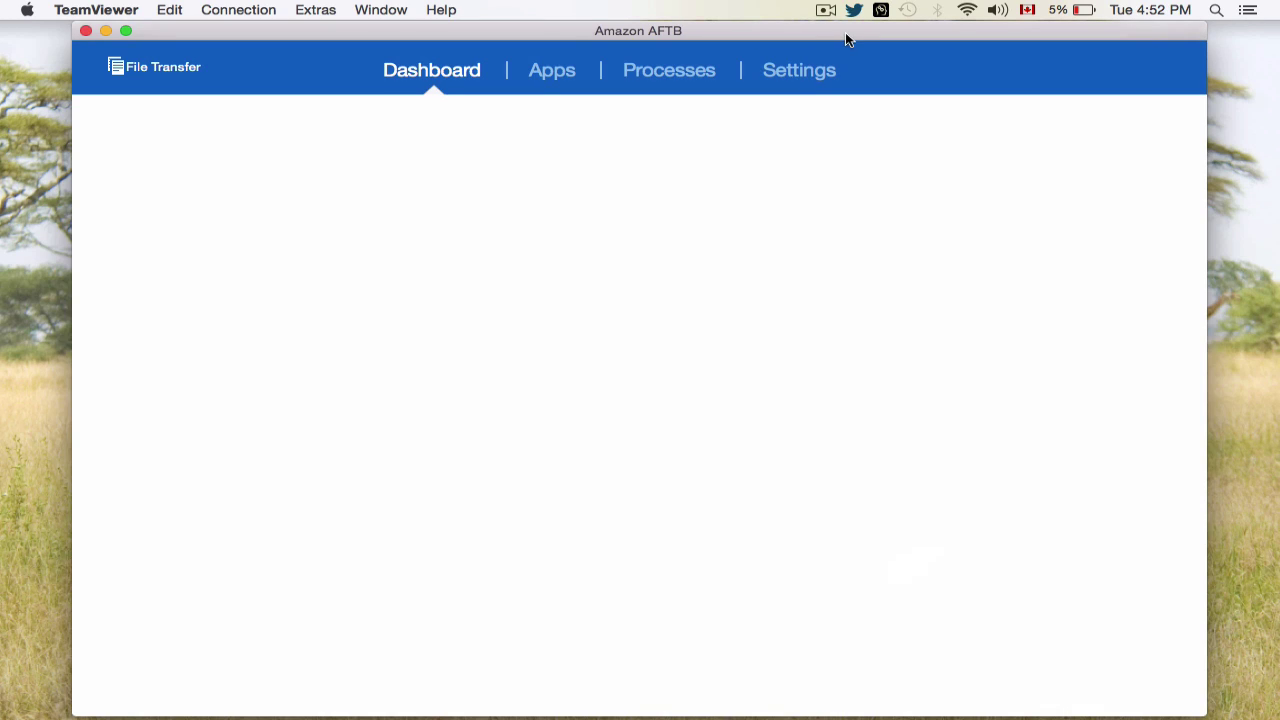
left_click_drag(845, 33, 823, 31)
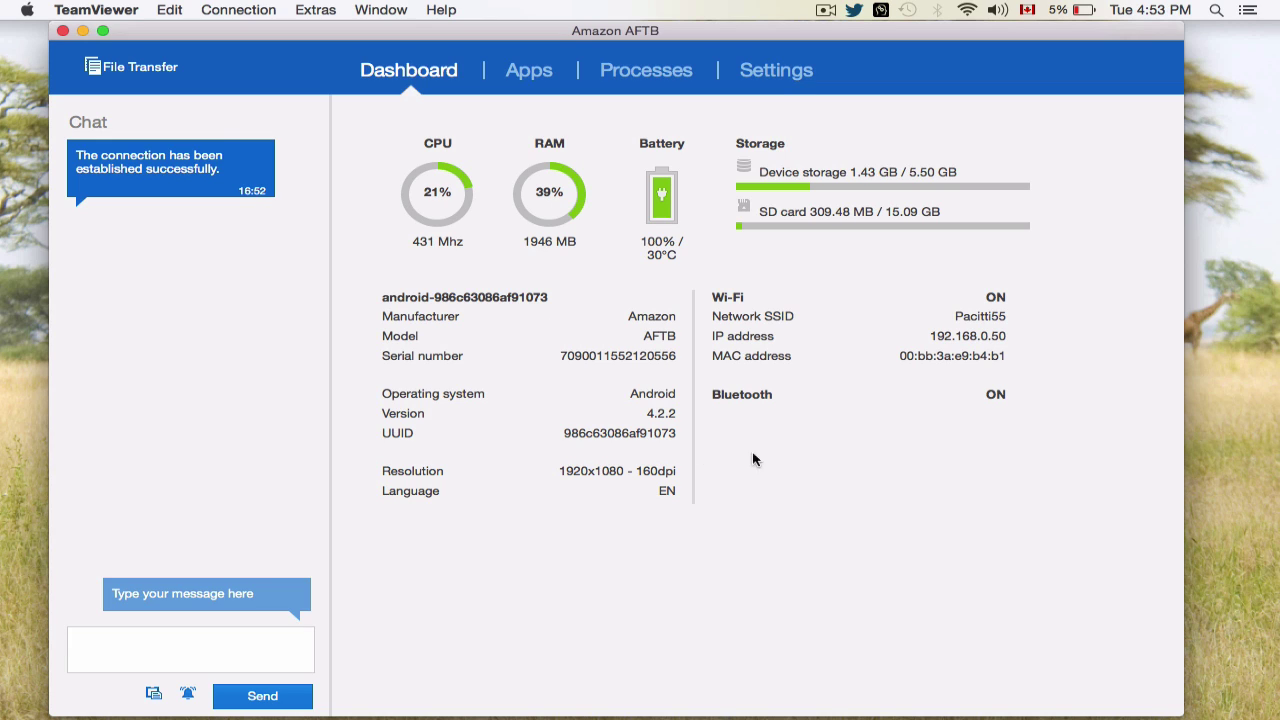
left_click(141, 70)
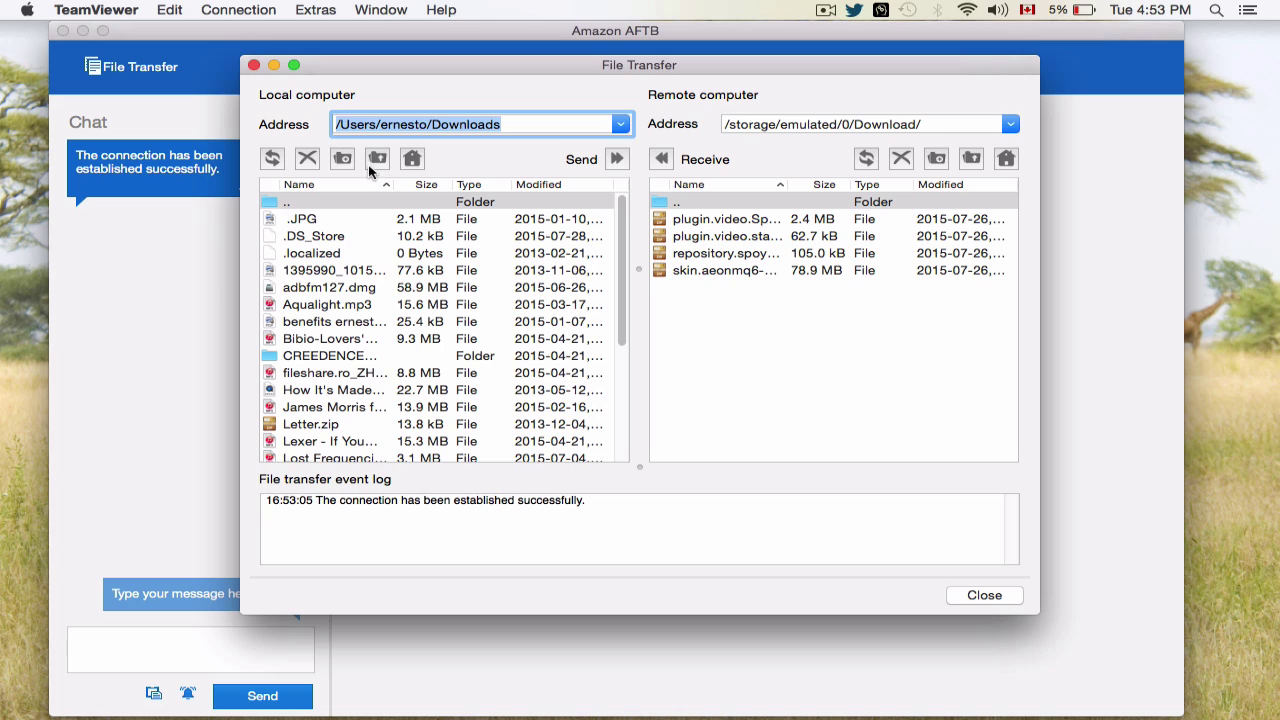
In the Local computer pane, browse from the root through home, Desktop, kodi Add-ons to Add-ons
left_click(411, 159)
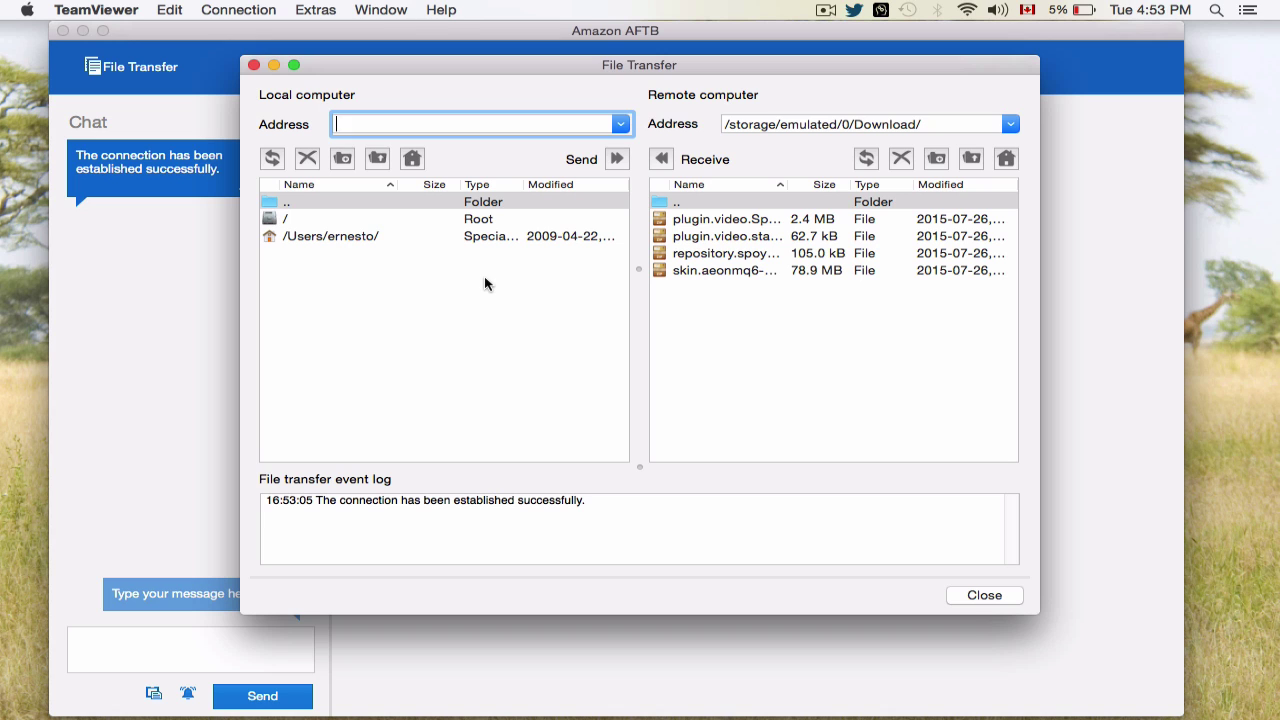
double_click(341, 240)
scroll(370, 406, "down", 7)
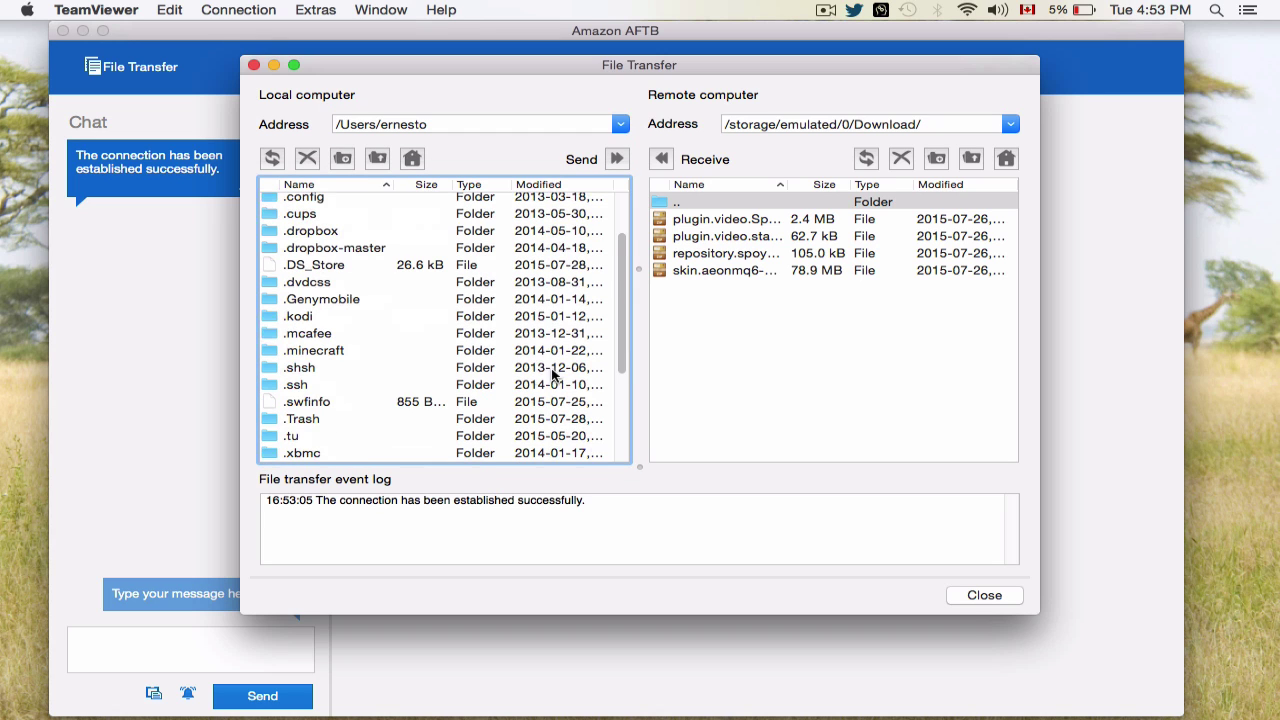
scroll(505, 368, "down", 1)
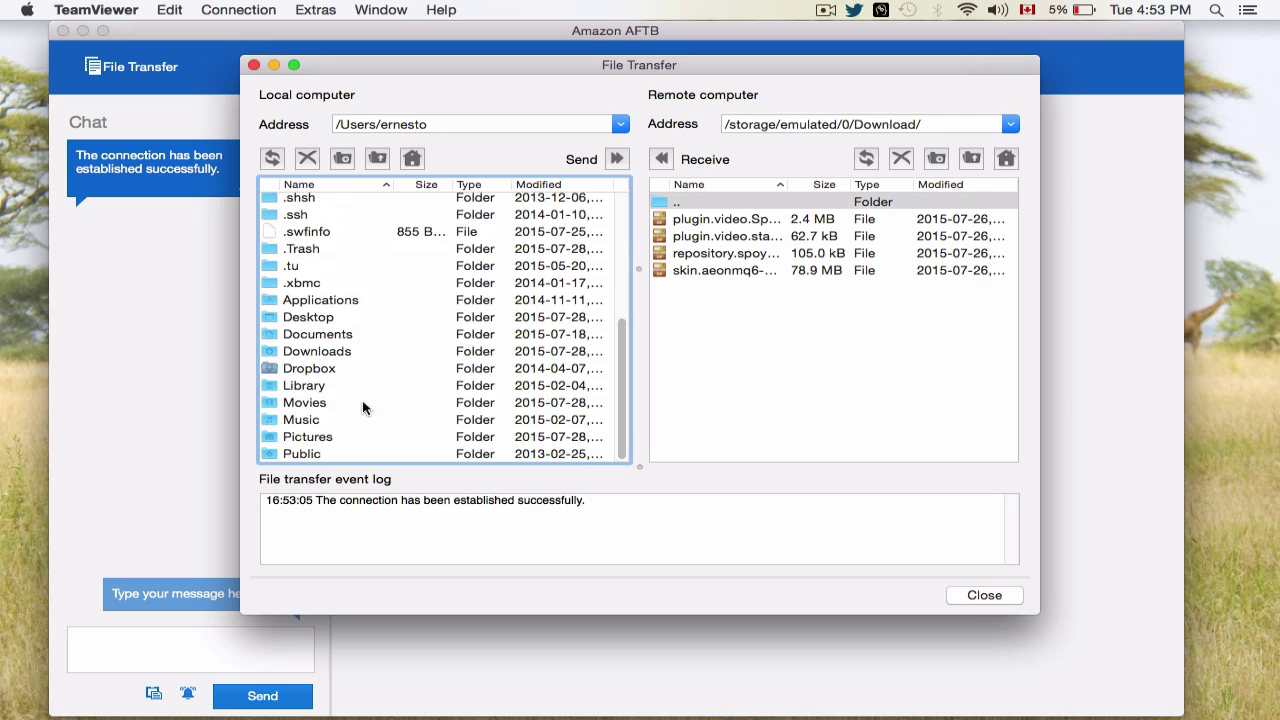
double_click(314, 318)
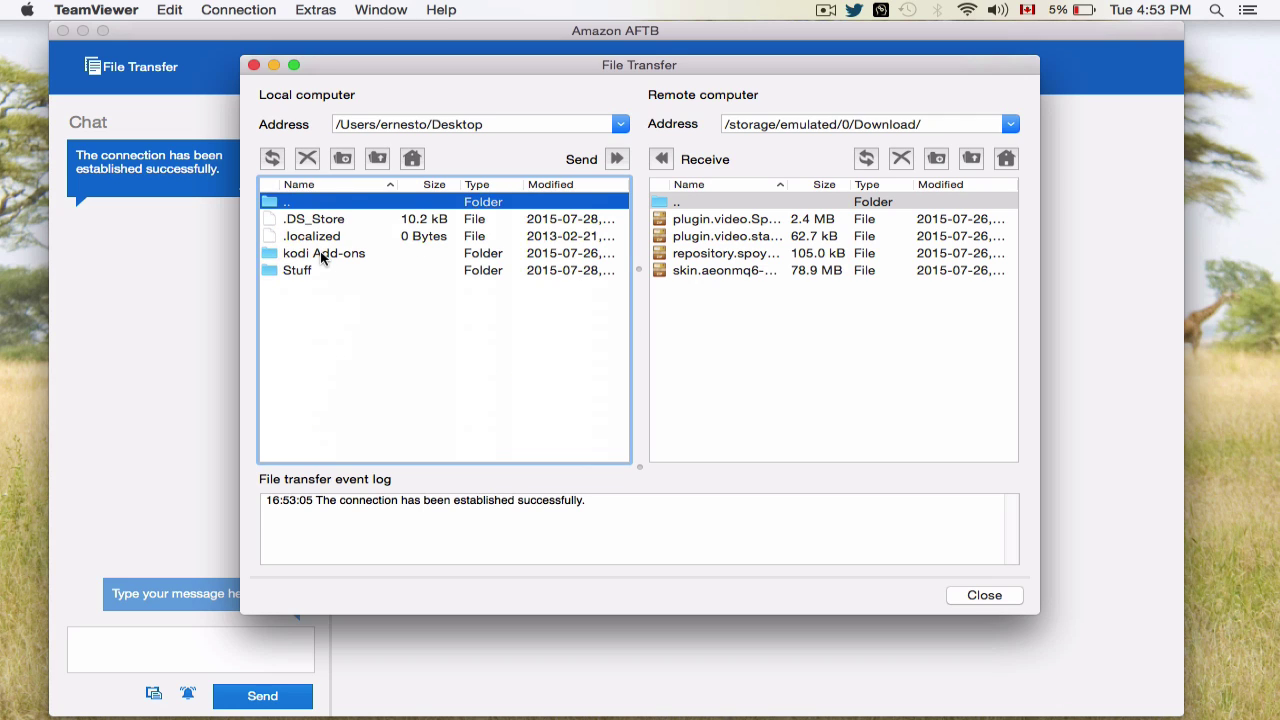
double_click(322, 256)
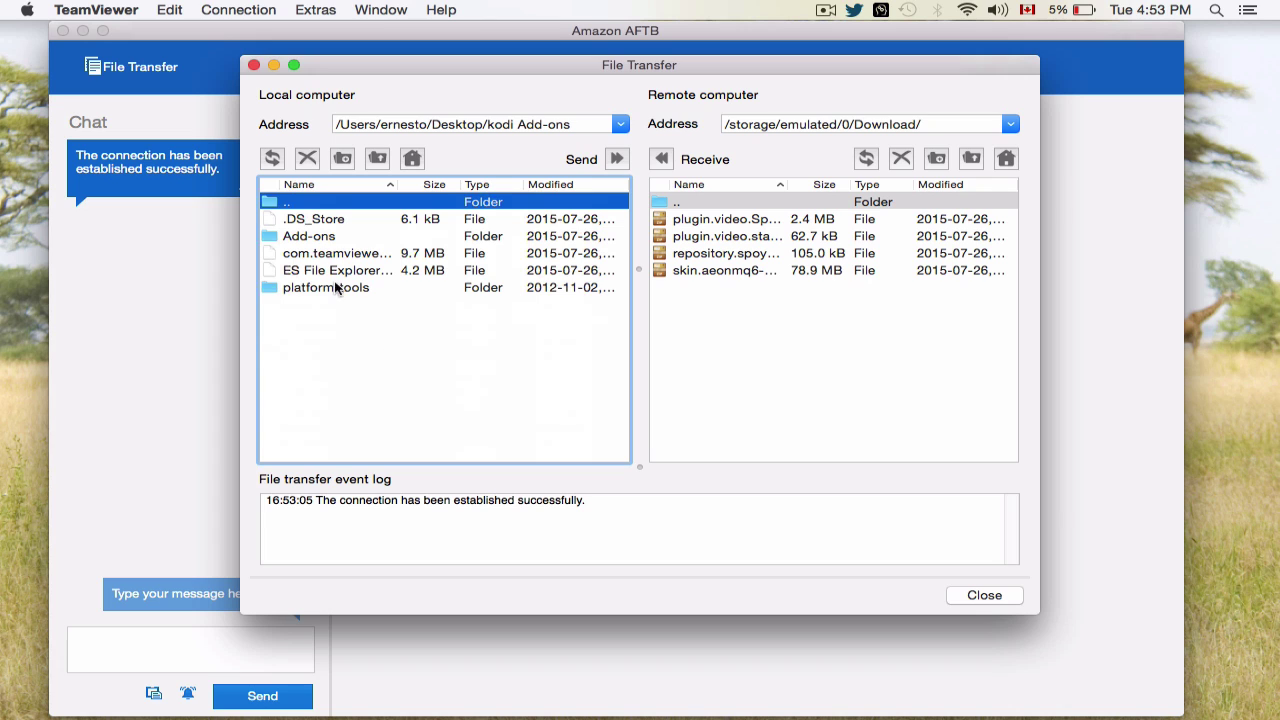
double_click(285, 237)
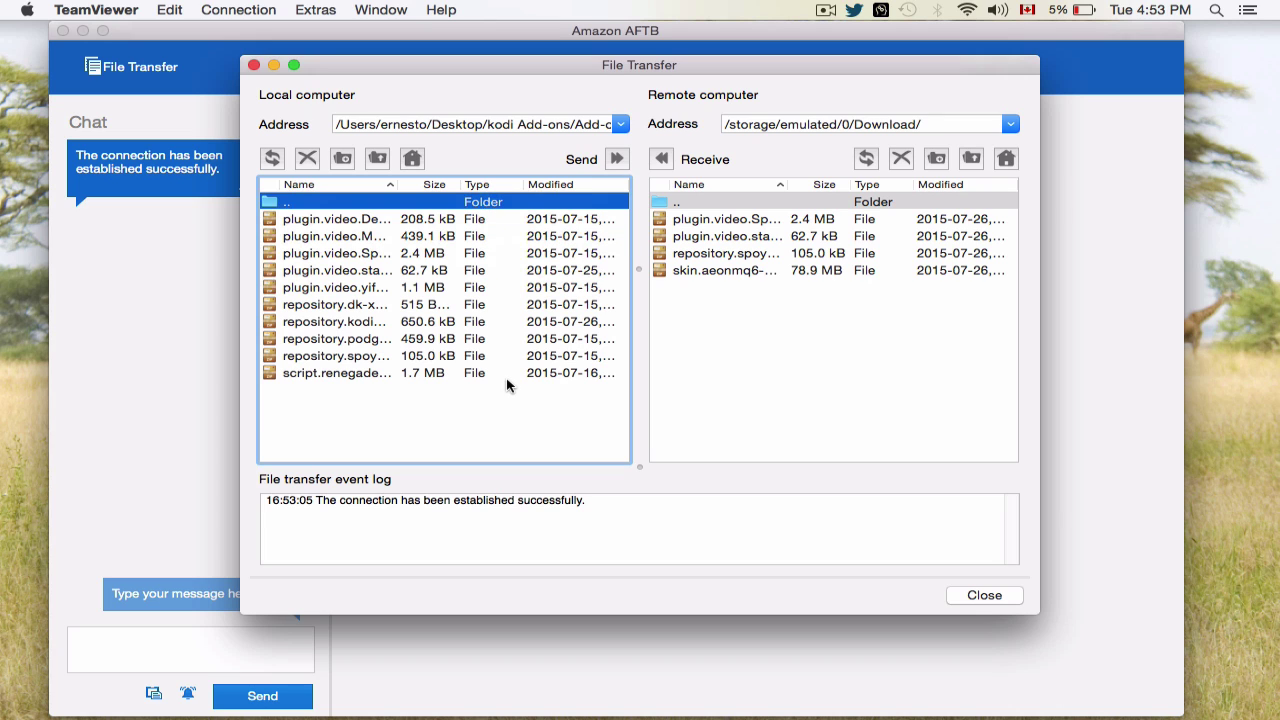
Widen the local Name column and send plugin.video.SportsDevil-2015-06-22.zip to the Fire TV
left_click_drag(396, 181, 546, 200)
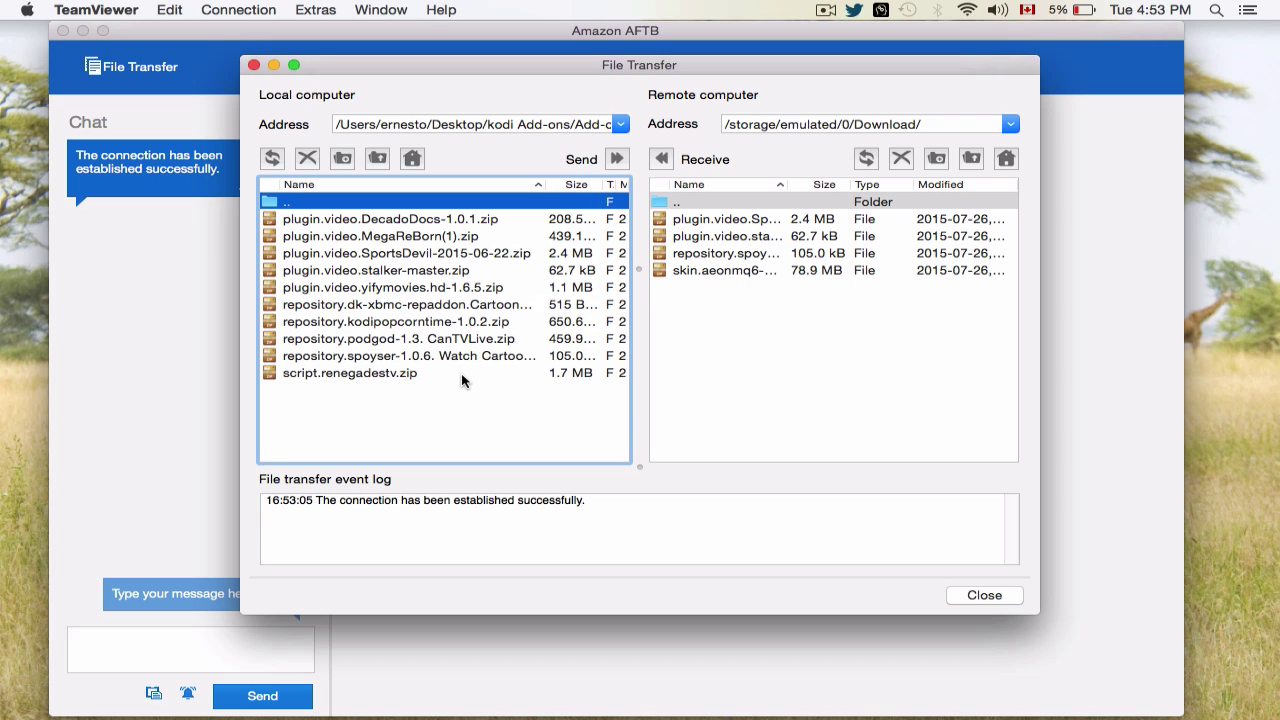
left_click(384, 253)
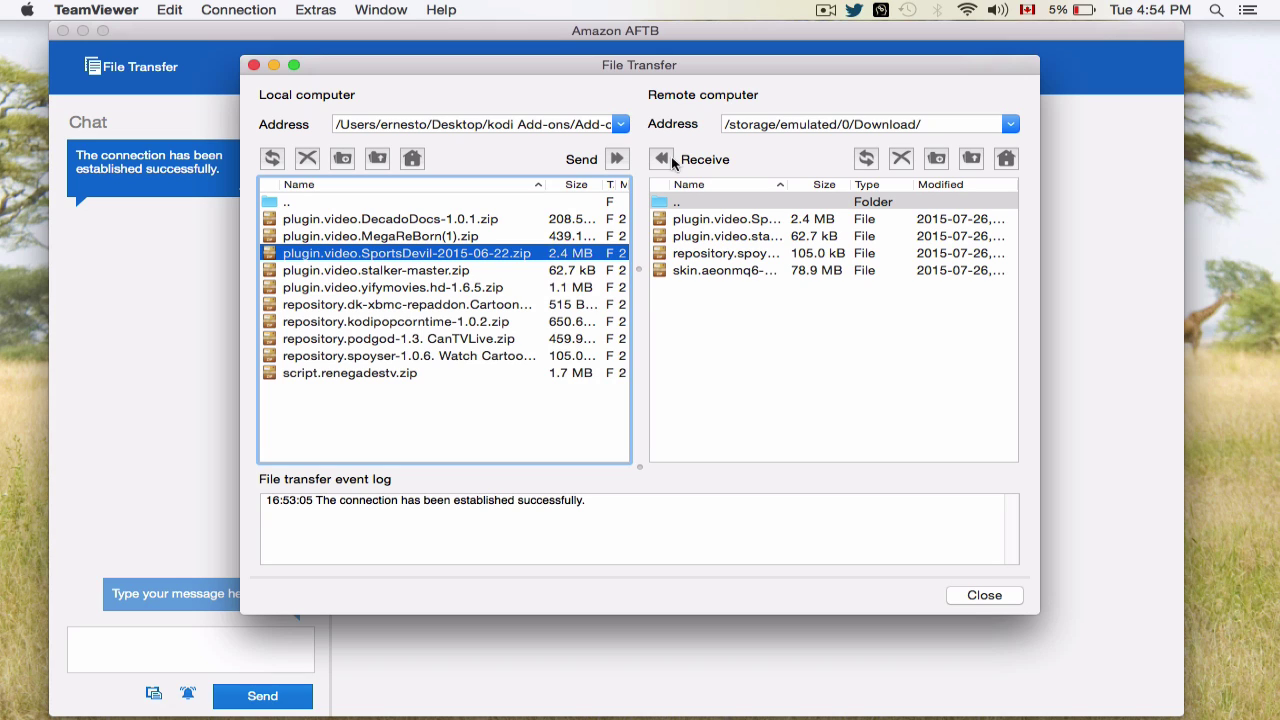
left_click(614, 159)
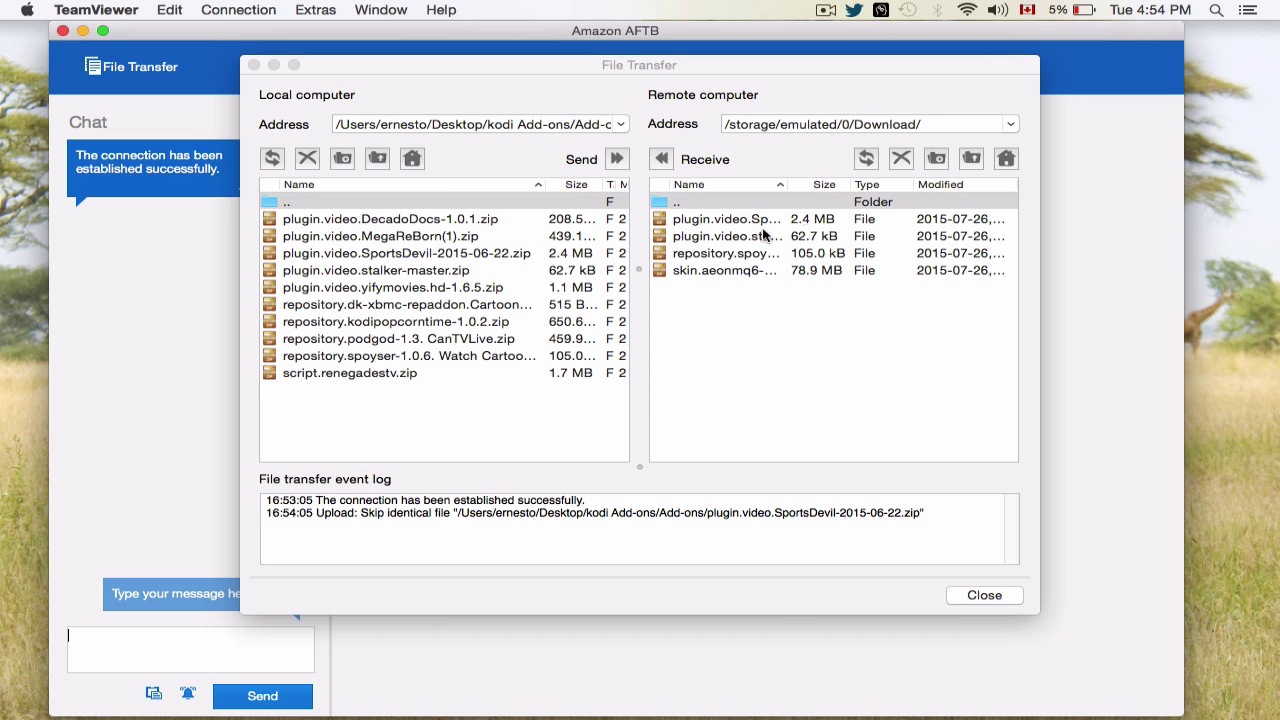
Widen the remote Name column and confirm the SportsDevil zip is in the Download folder
left_click(788, 187)
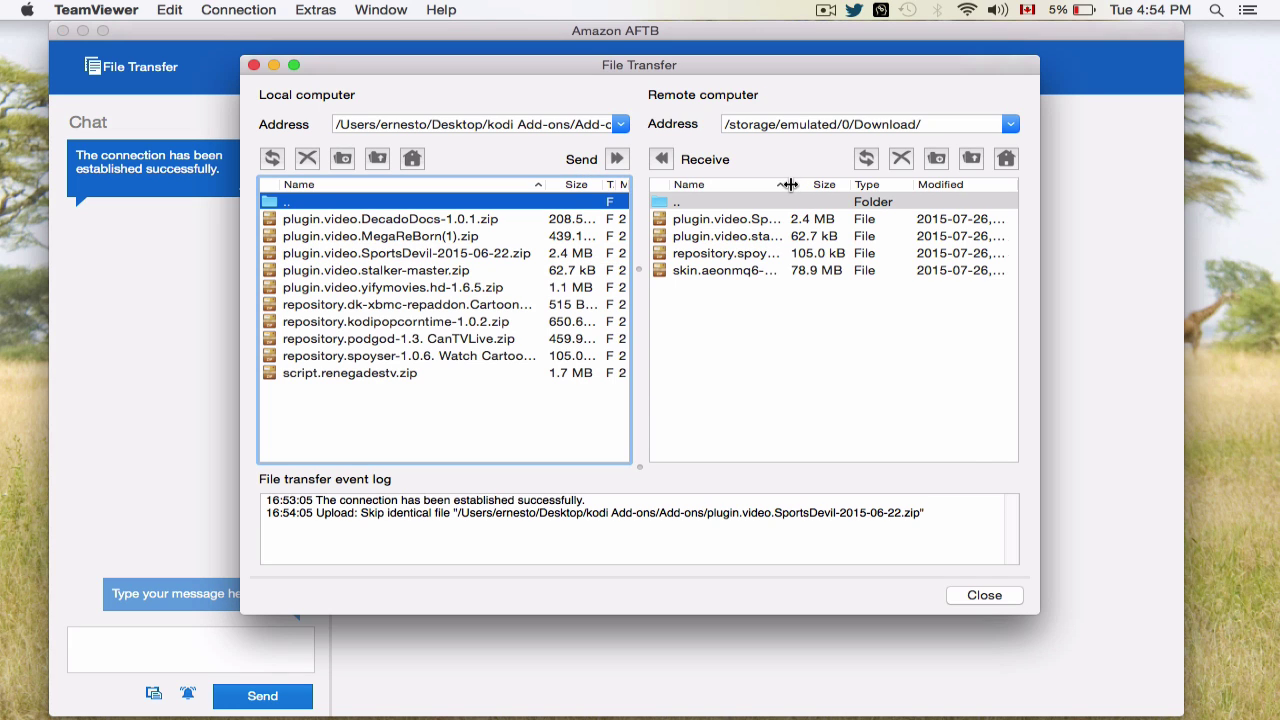
left_click_drag(788, 187, 906, 189)
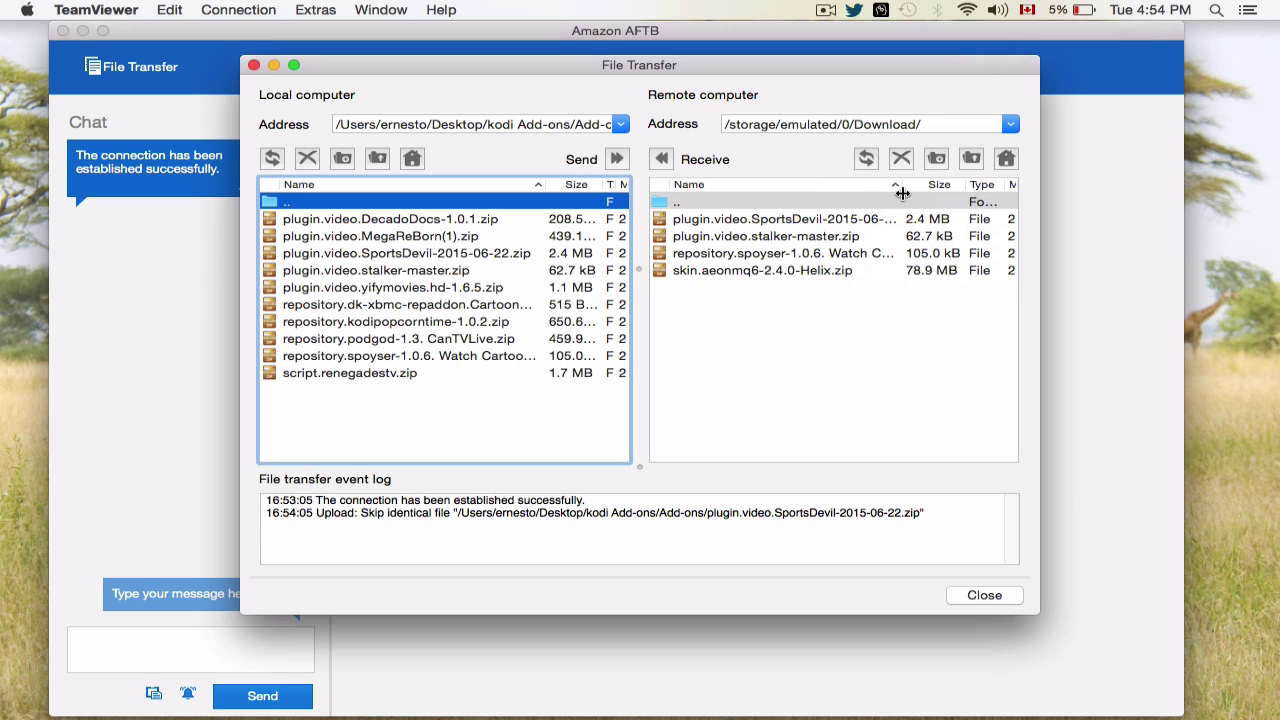
left_click(829, 218)
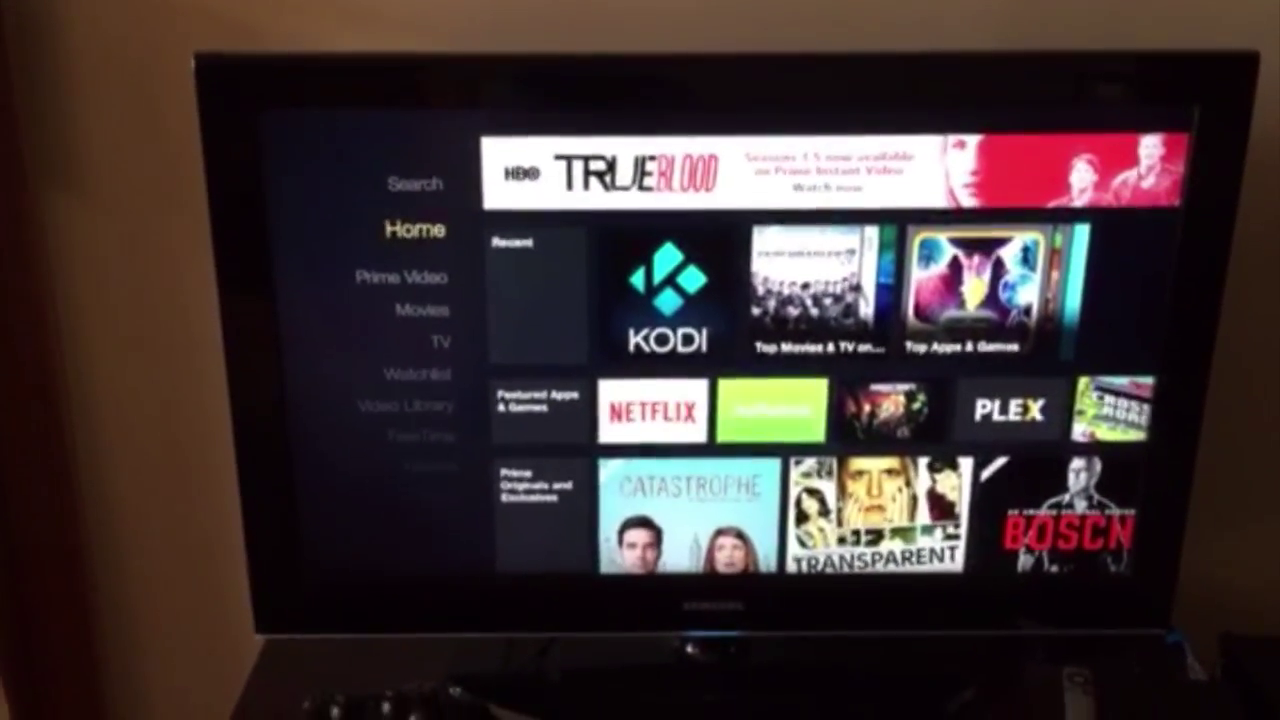
Move to the Kodi tile under Recent on the Fire TV home screen
key("Right")
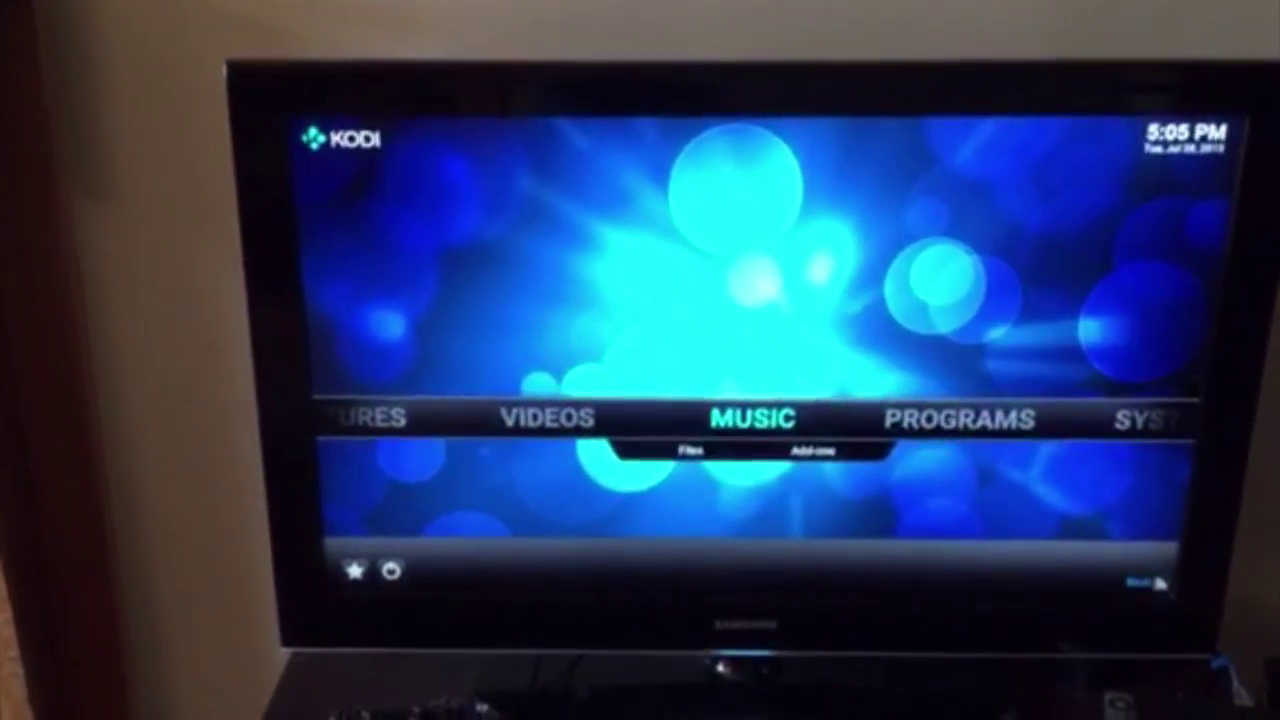
Go to Kodi's System settings and choose Install from zip file under Add-ons
key("Right")
key("Right")
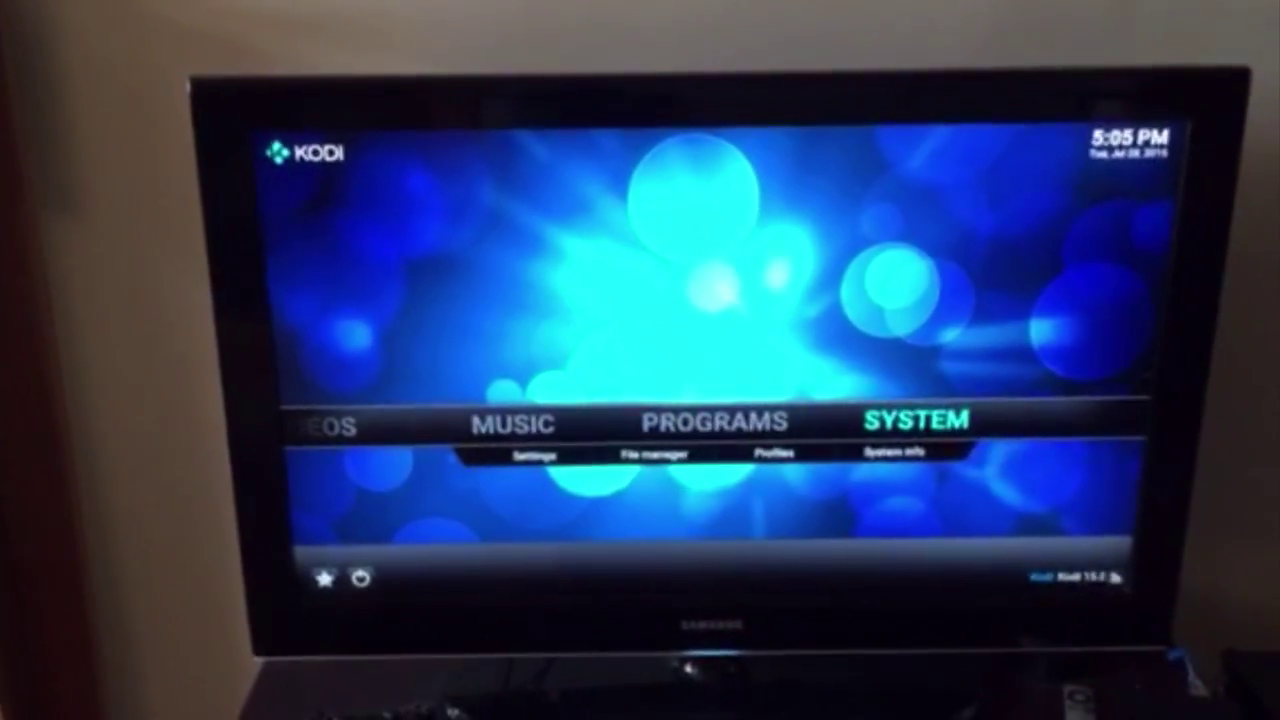
key("Down")
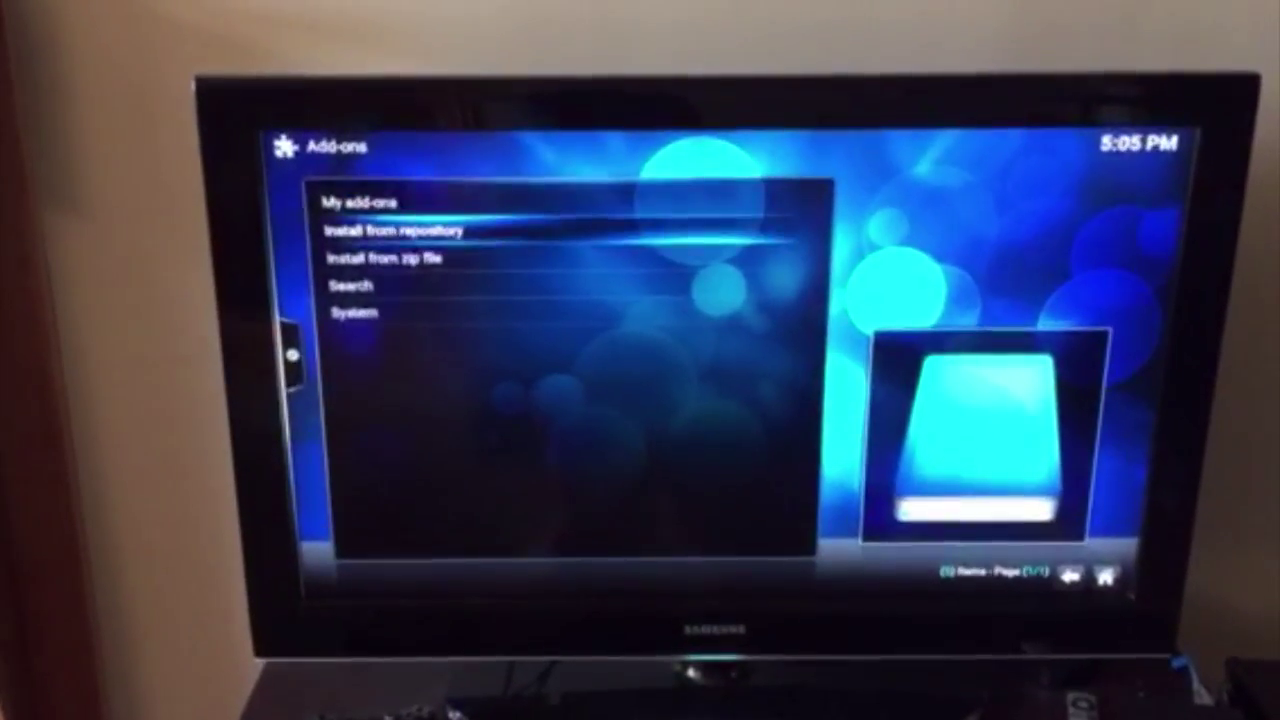
key("Return")
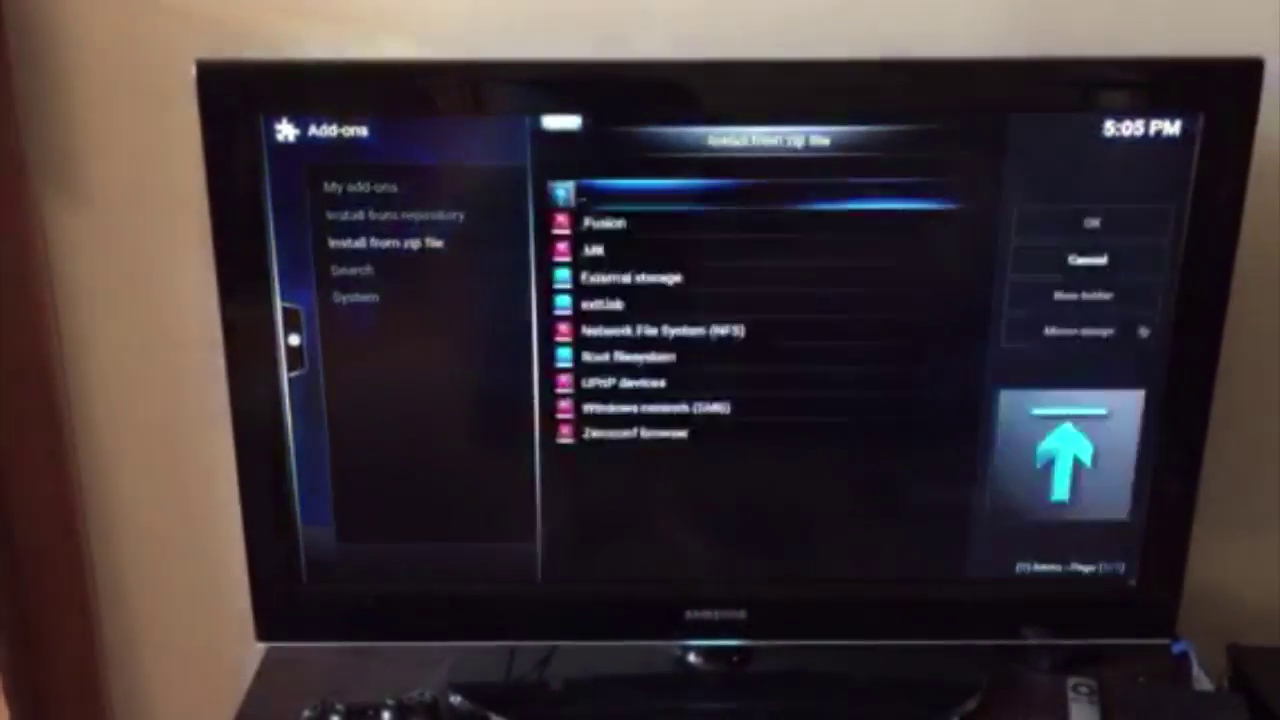
Browse External storage > Download and install plugin.video.SportsDevil-2015-06-22.zip
key("Down")
key("Down")
key("Down")
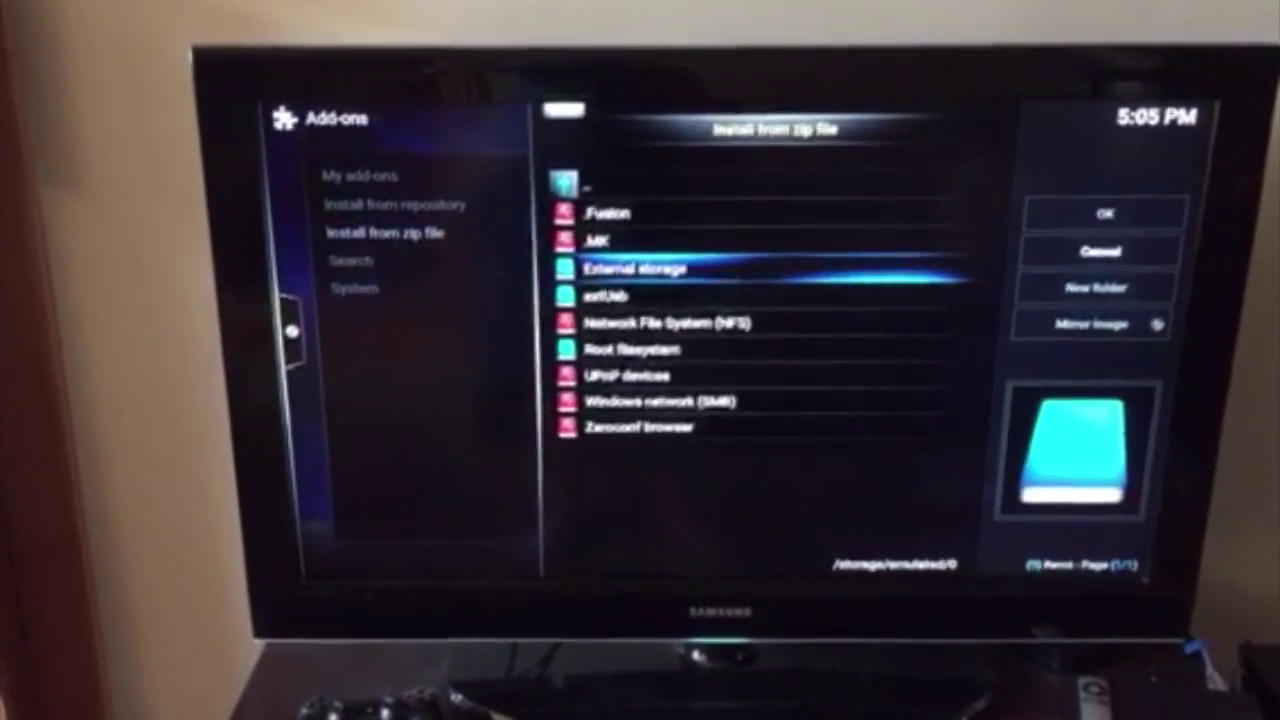
key("Return")
key("Down")
key("Down")
key("Down")
key("Down")
key("Down")
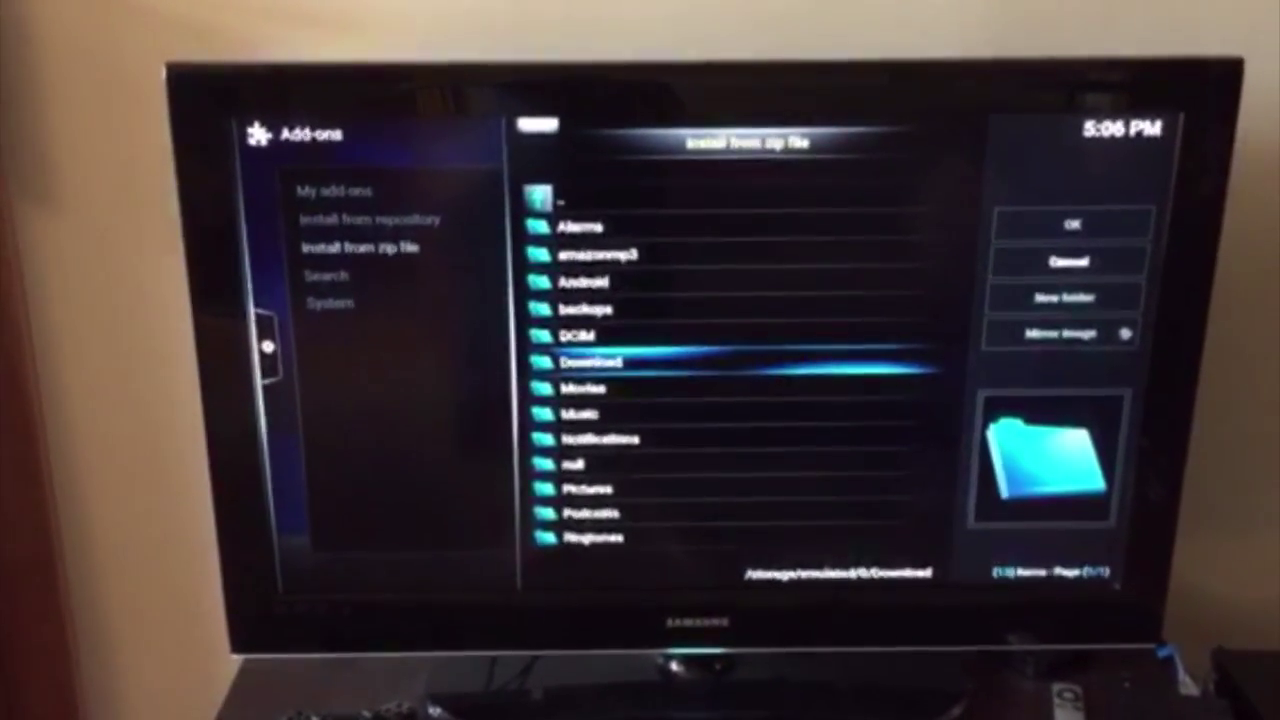
key("Return")
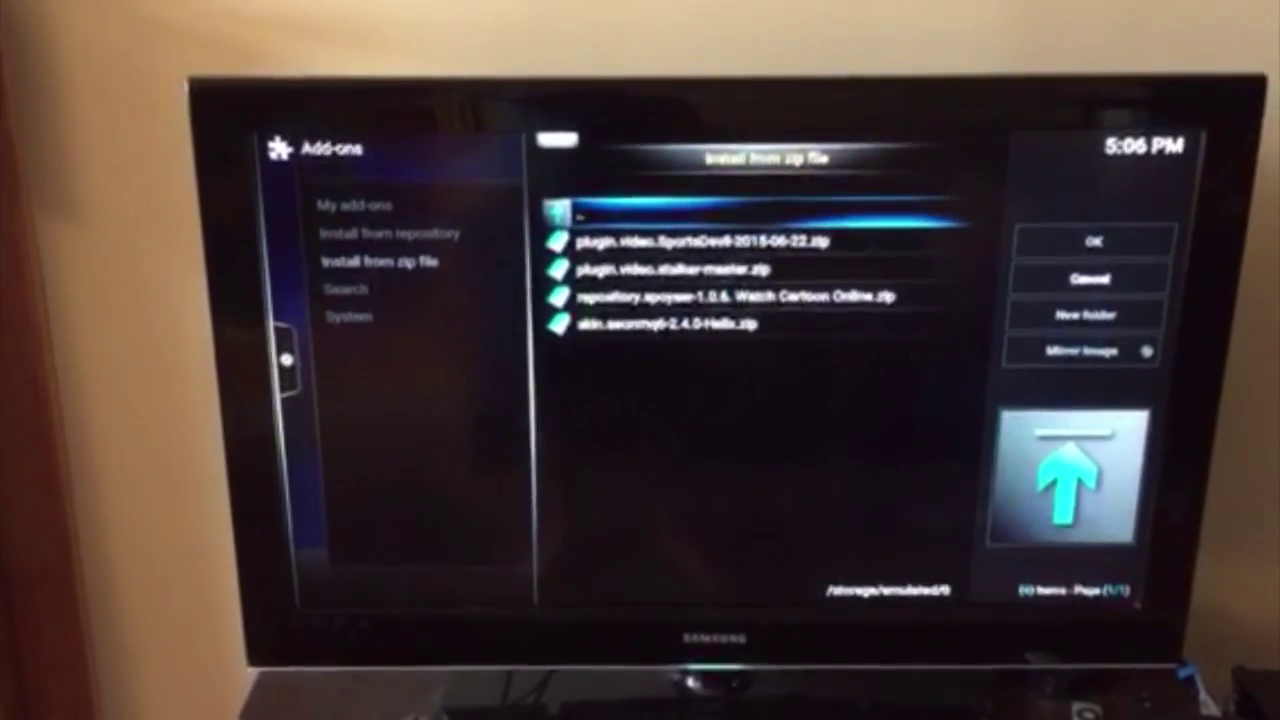
key("Down")
key("Down")
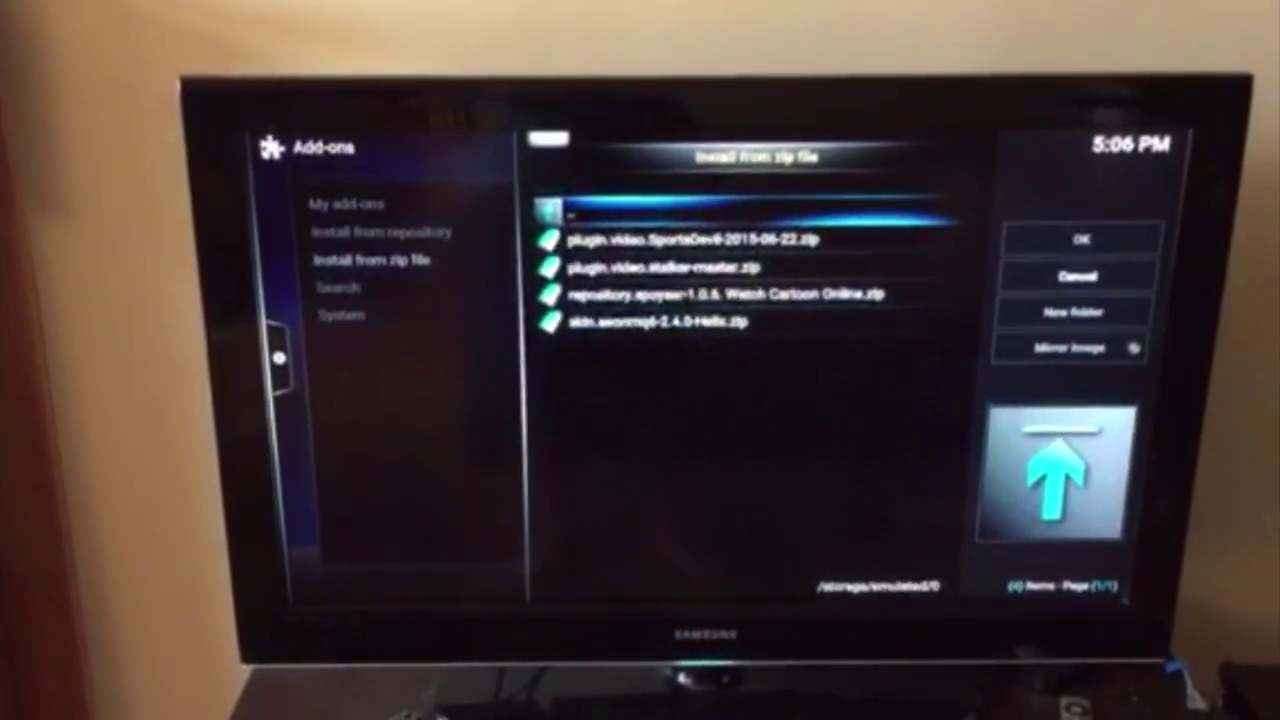
key("Down")
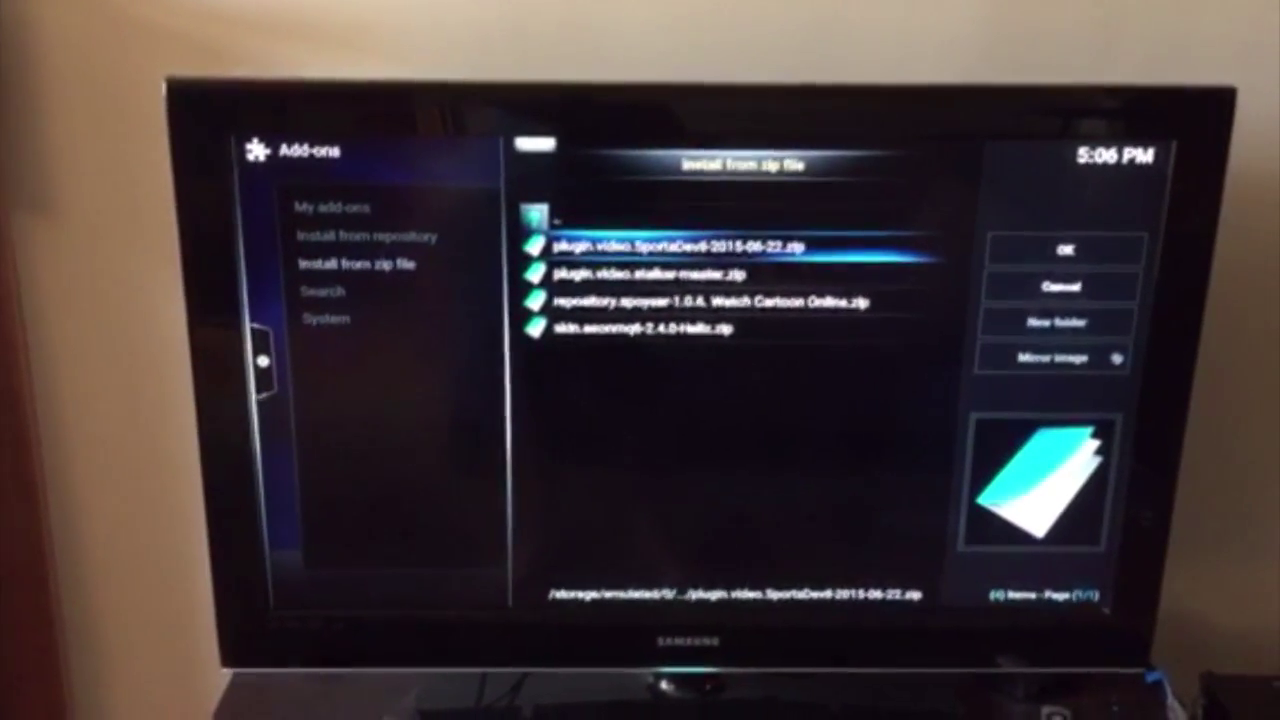
key("Return")
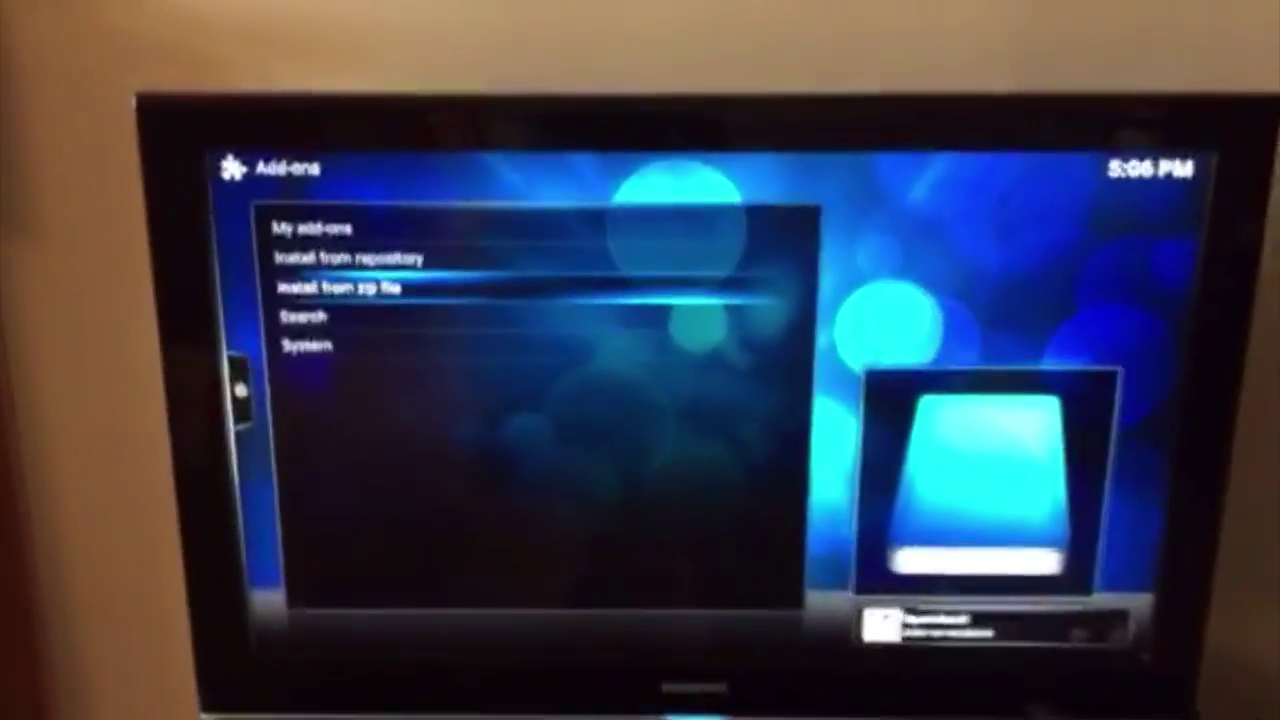
From Kodi's home menu, launch SportsDevil under VIDEOS > Add-ons to show its Favourites, Blogs and Live Sports menu
key("BackSpace")
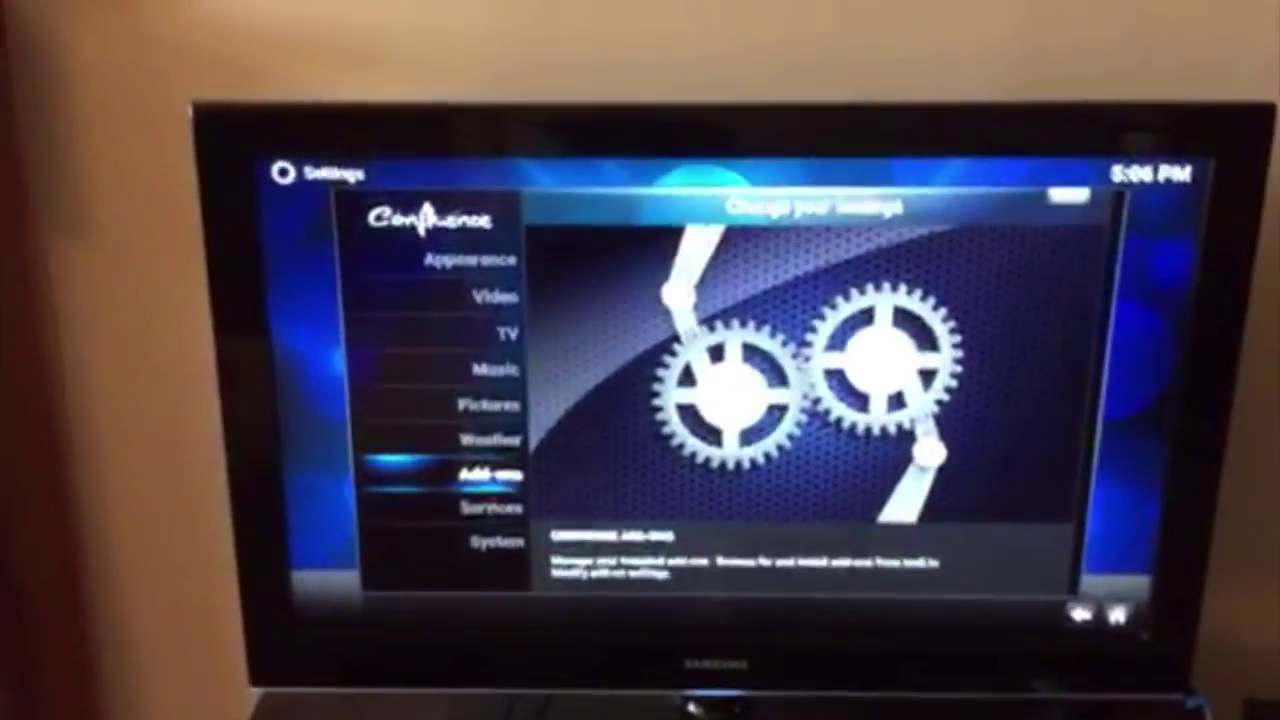
key("BackSpace")
key("Left")
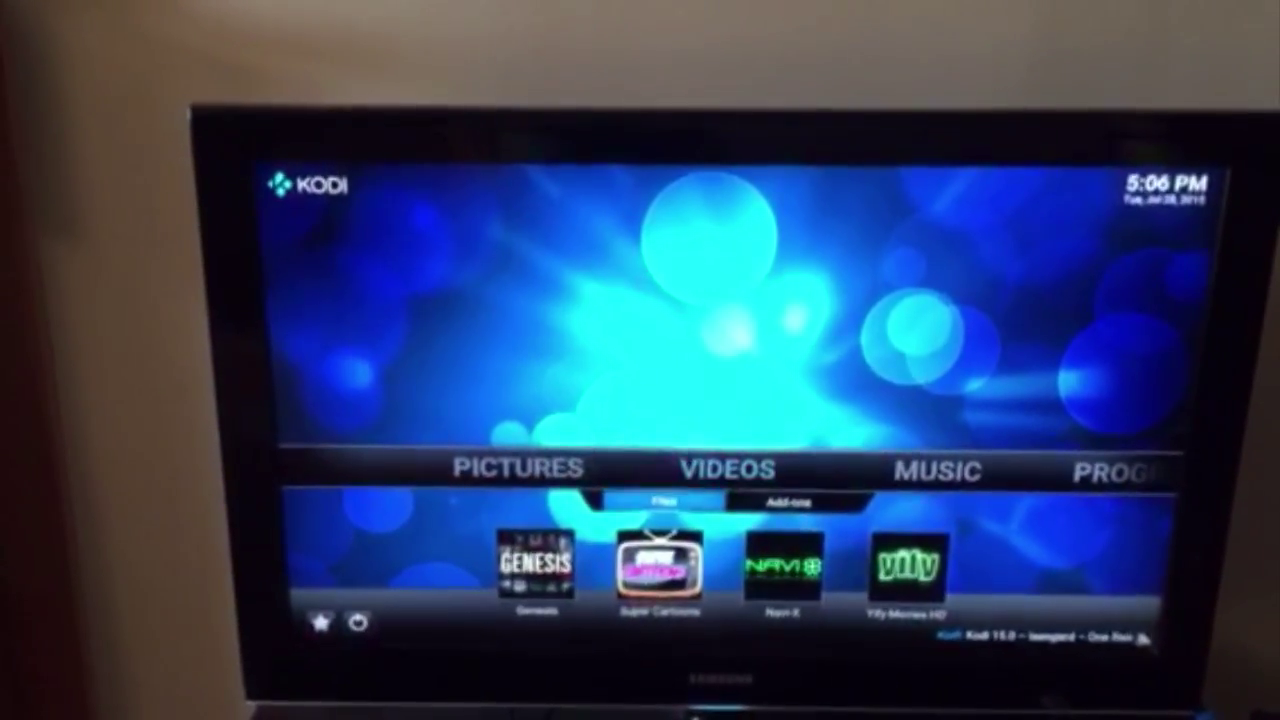
key("Right")
key("Return")
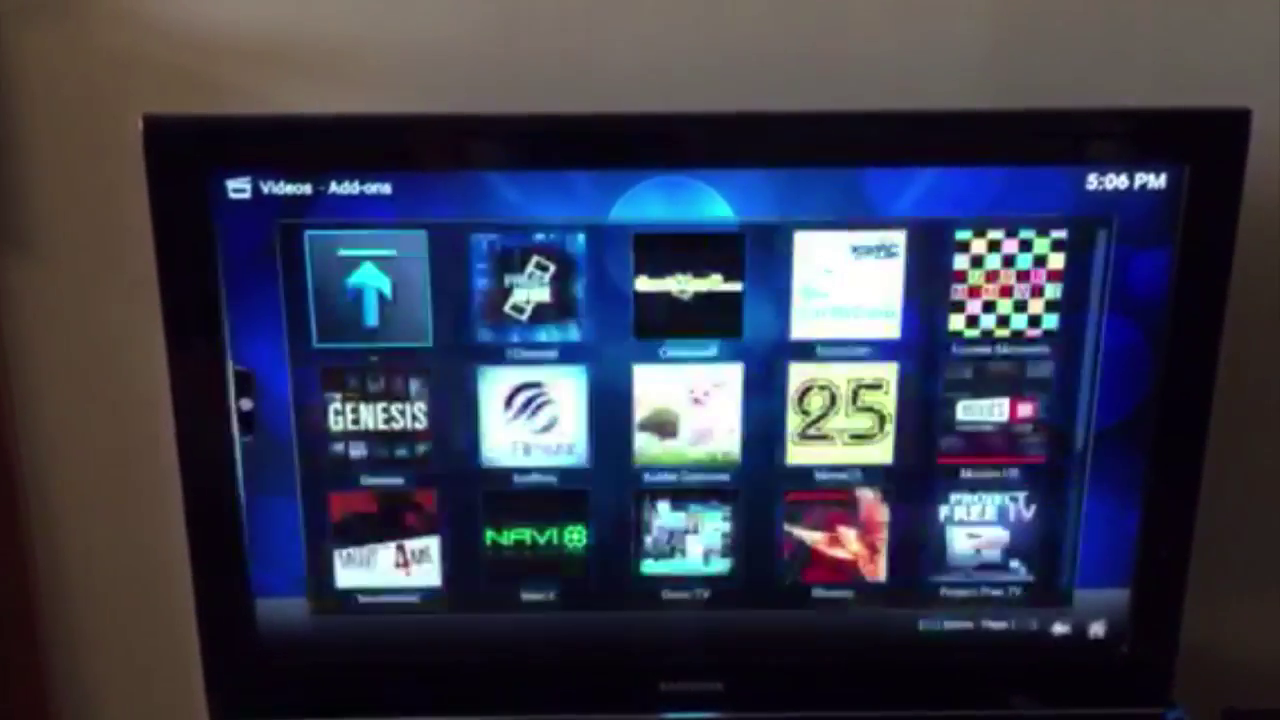
key("Down")
key("Down")
key("Down")
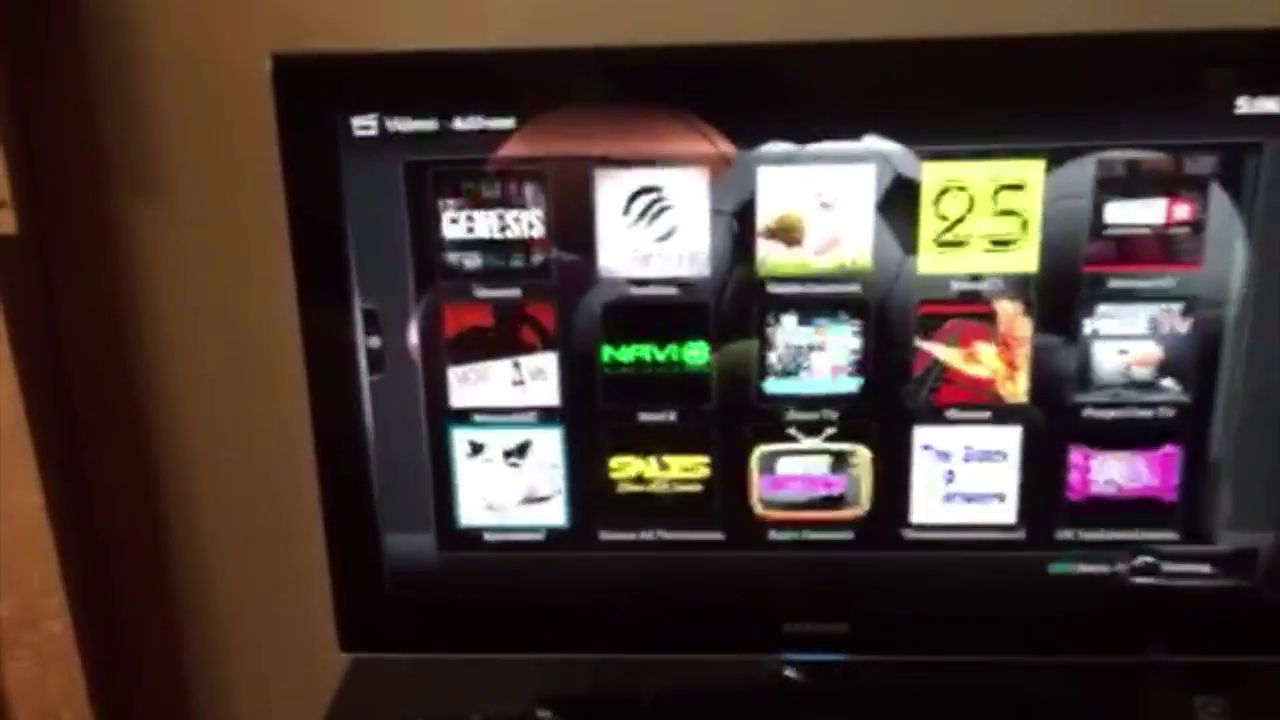
key("Return")
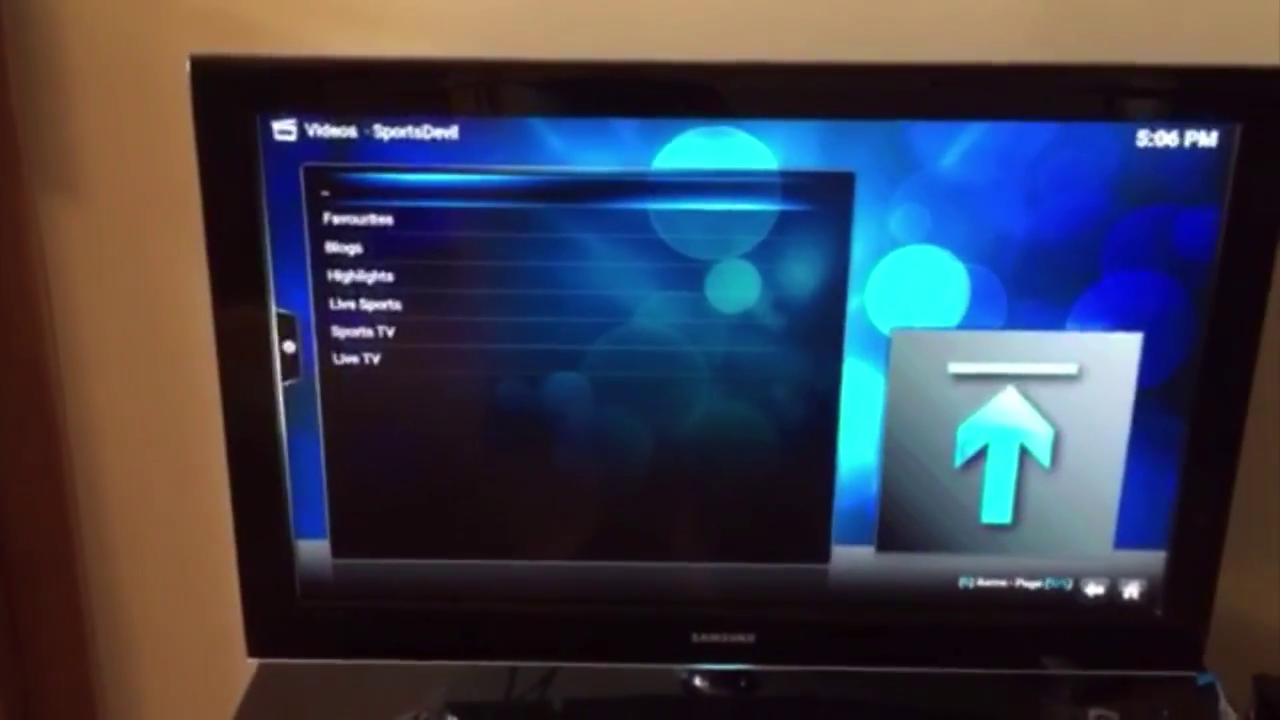